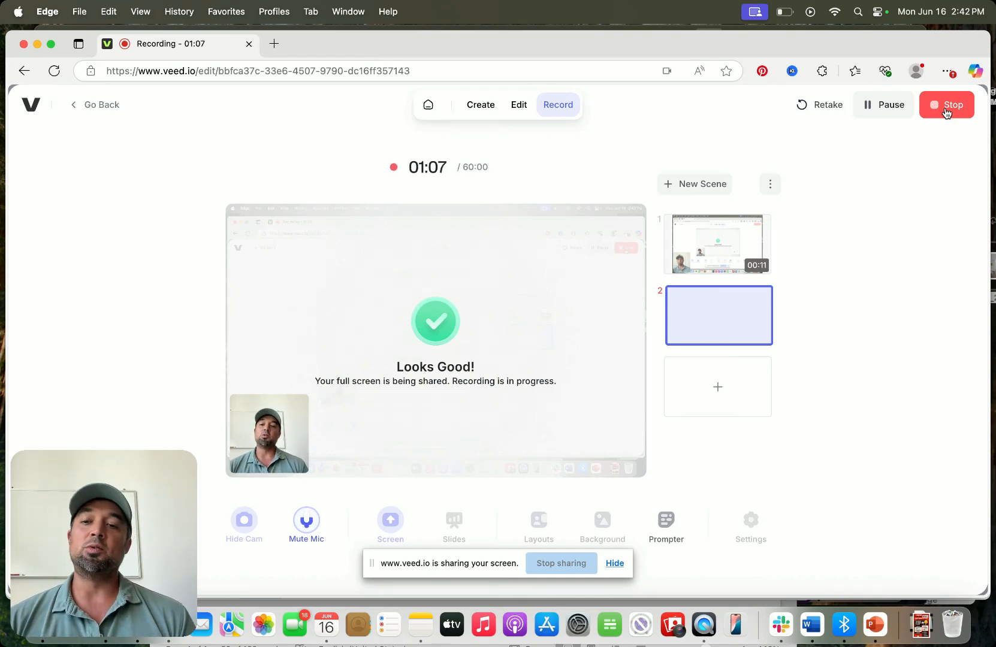
# - Send ChatGPT the request to create an Ideogram prompt for the article "6 Ways To Make Money From Pinterest"
pyautogui.click(105, 626)
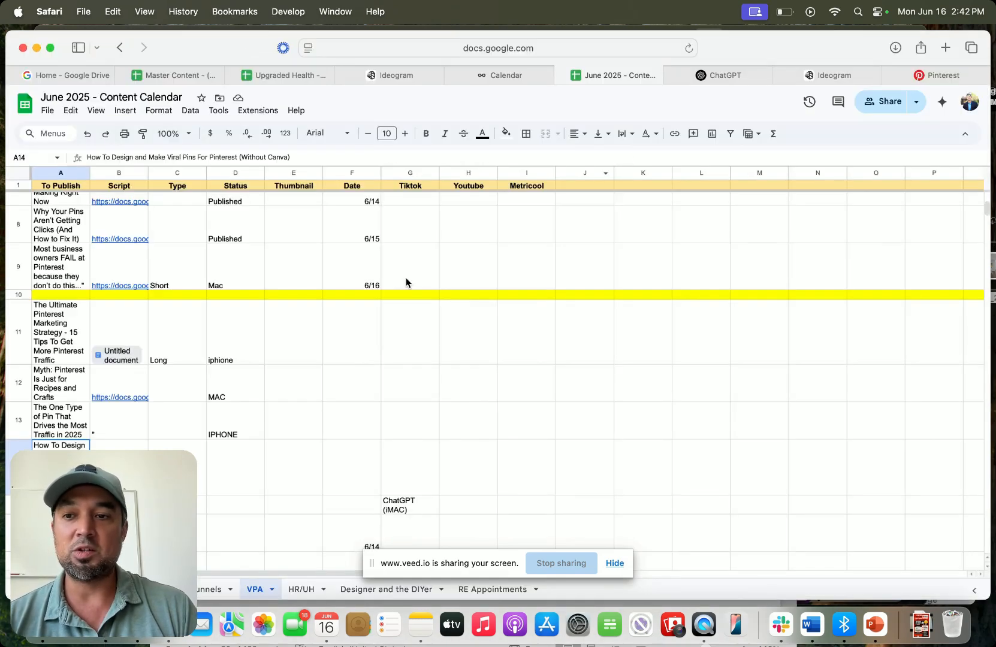
pyautogui.click(743, 79)
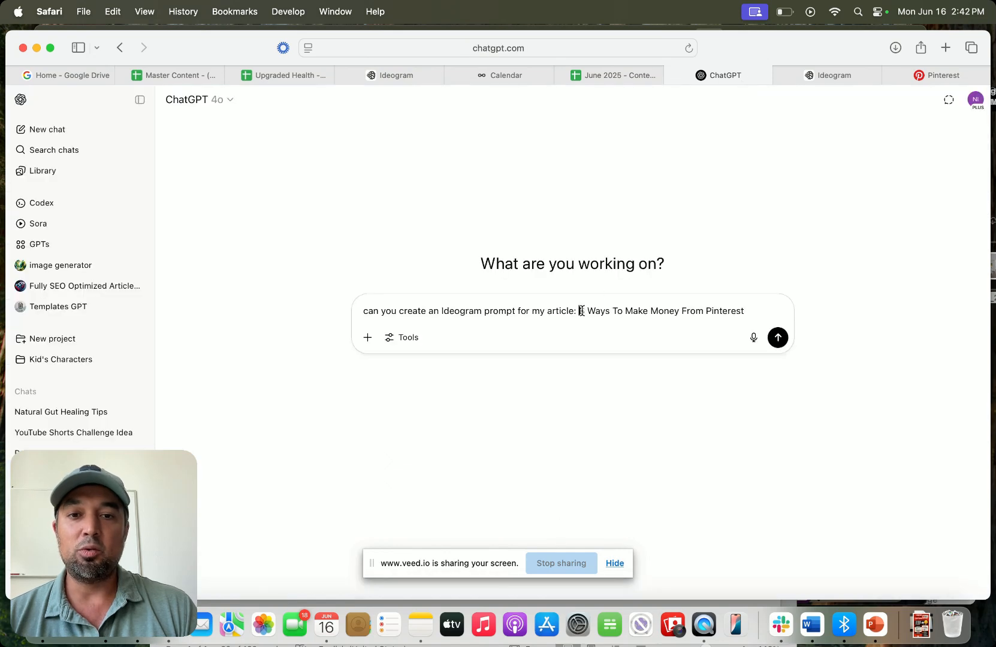
pyautogui.moveTo(581, 312); pyautogui.dragTo(745, 304)
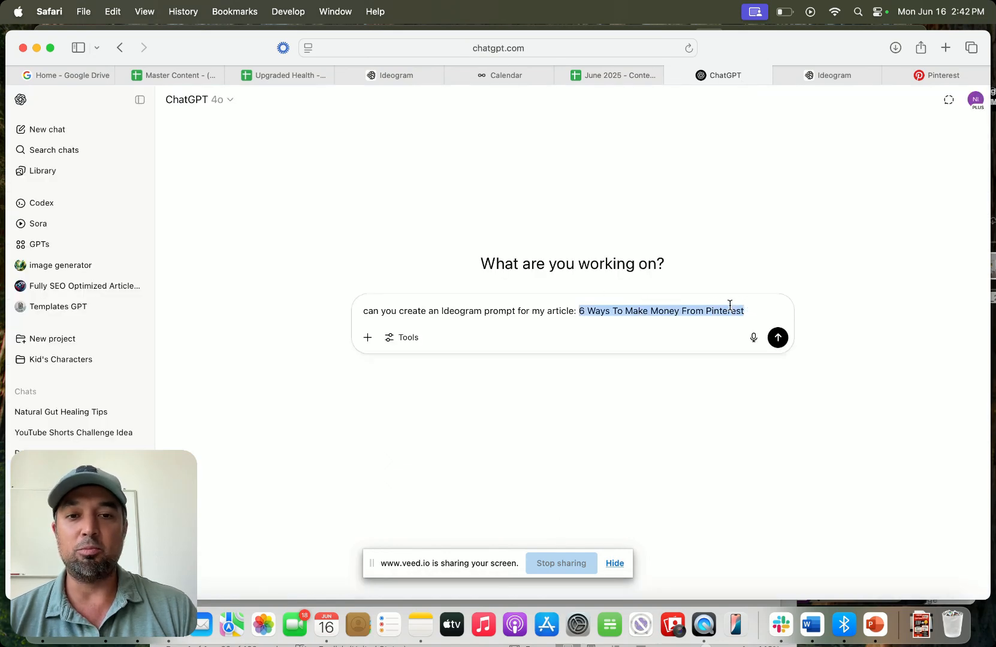
pyautogui.click(730, 305)
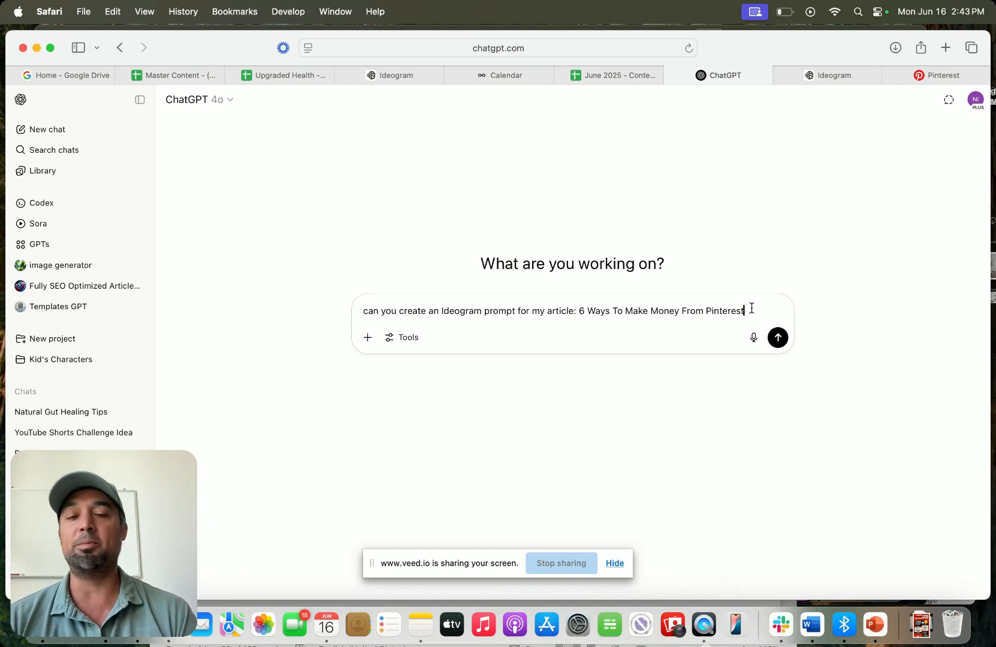
pyautogui.press('Return')
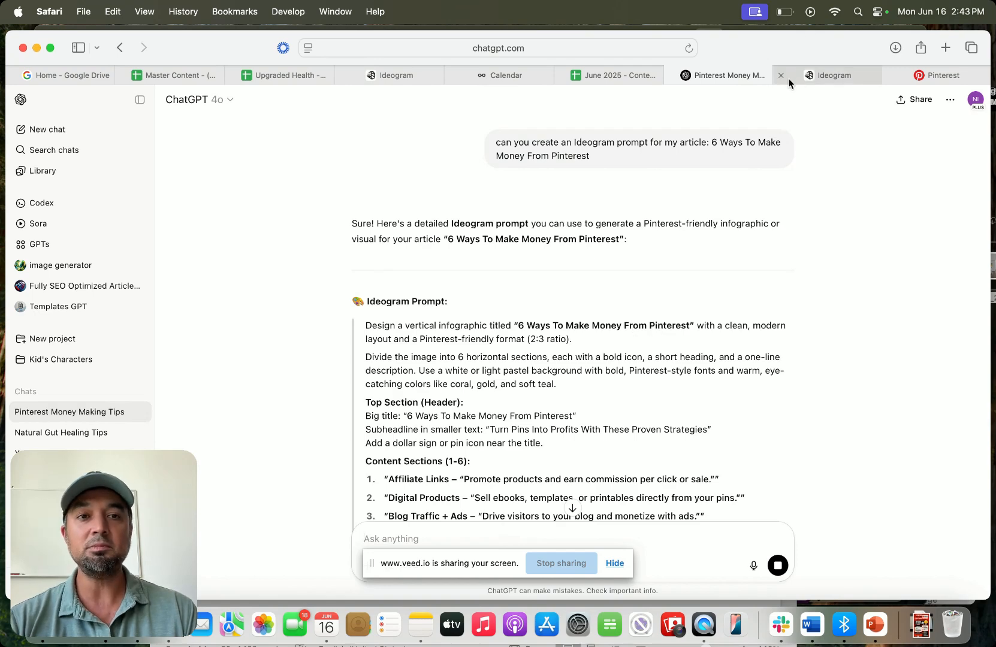
# - In Ideogram, close the duplicate Ideogram tab and delete the previous article title from the prompt text
pyautogui.click(382, 80)
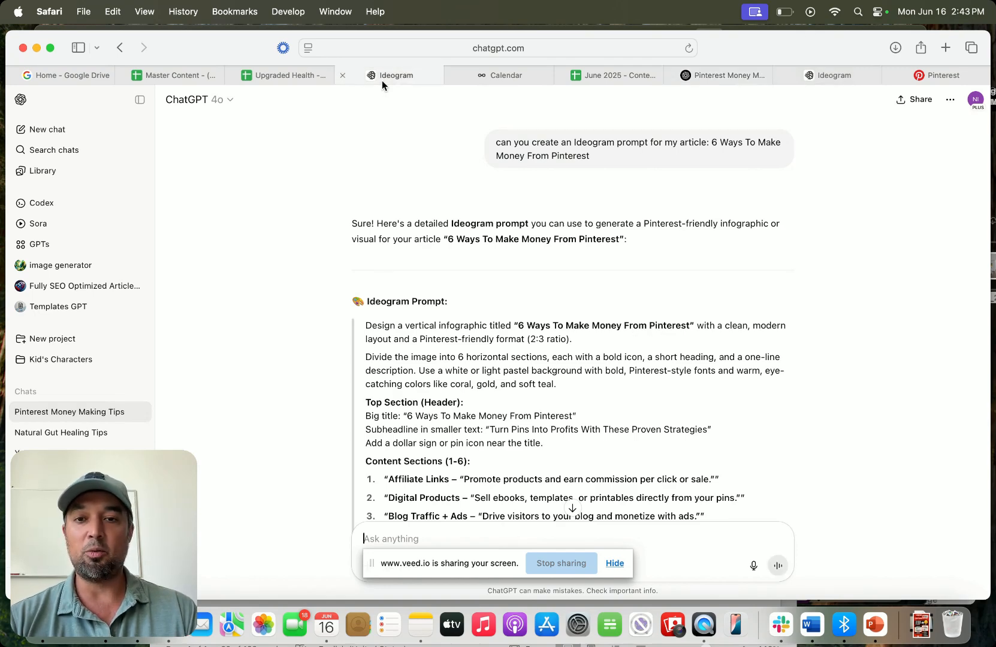
pyautogui.click(832, 83)
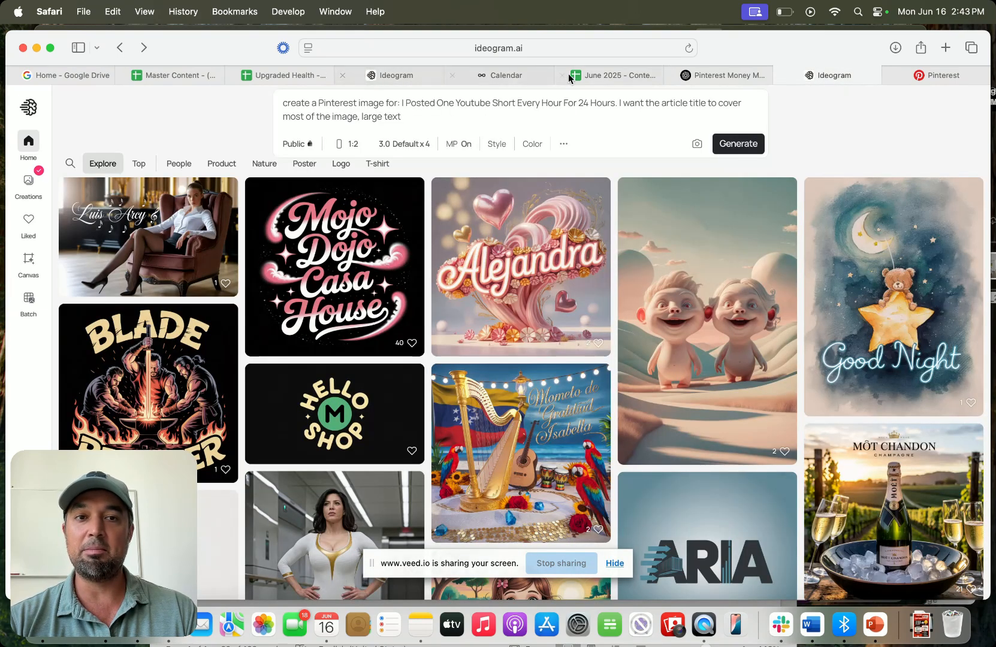
pyautogui.click(342, 75)
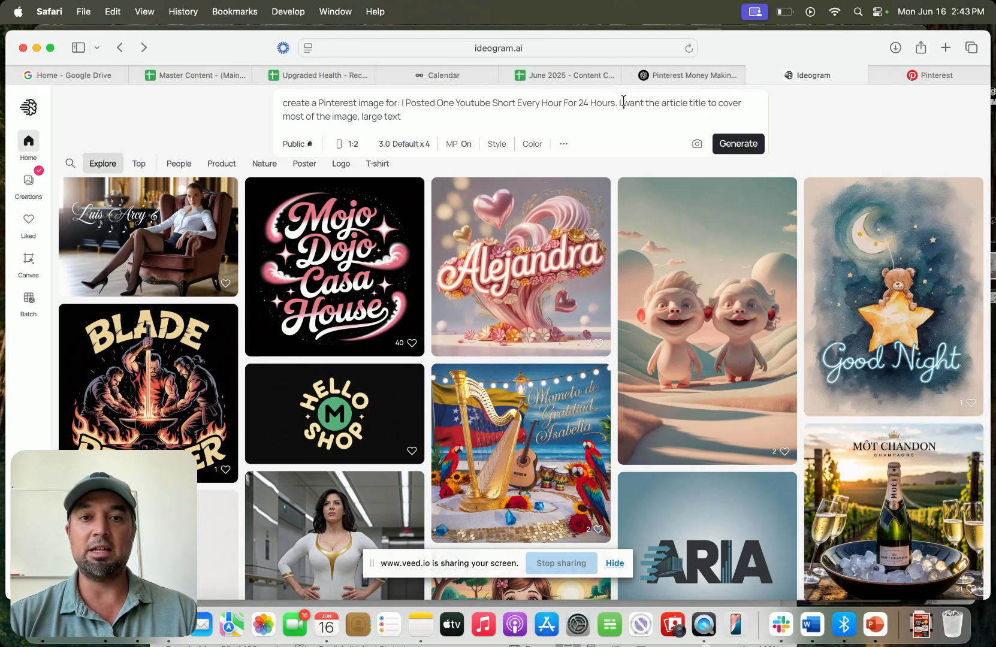
pyautogui.moveTo(616, 103); pyautogui.dragTo(422, 103)
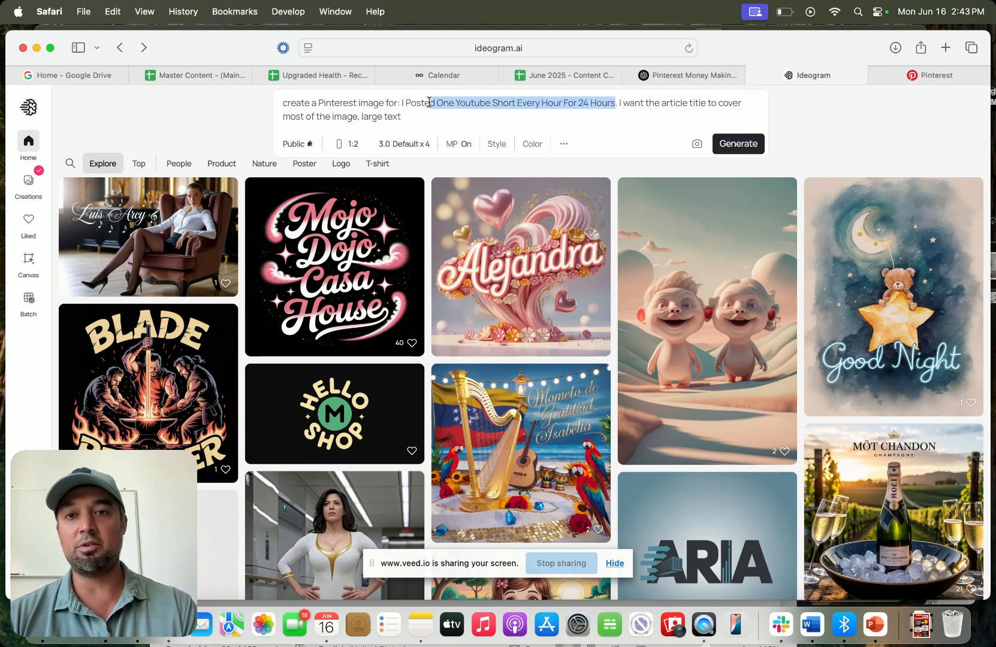
pyautogui.press('BackSpace')
pyautogui.press('BackSpace')
pyautogui.press('BackSpace')
pyautogui.press('BackSpace')
pyautogui.press('BackSpace')
pyautogui.press('BackSpace')
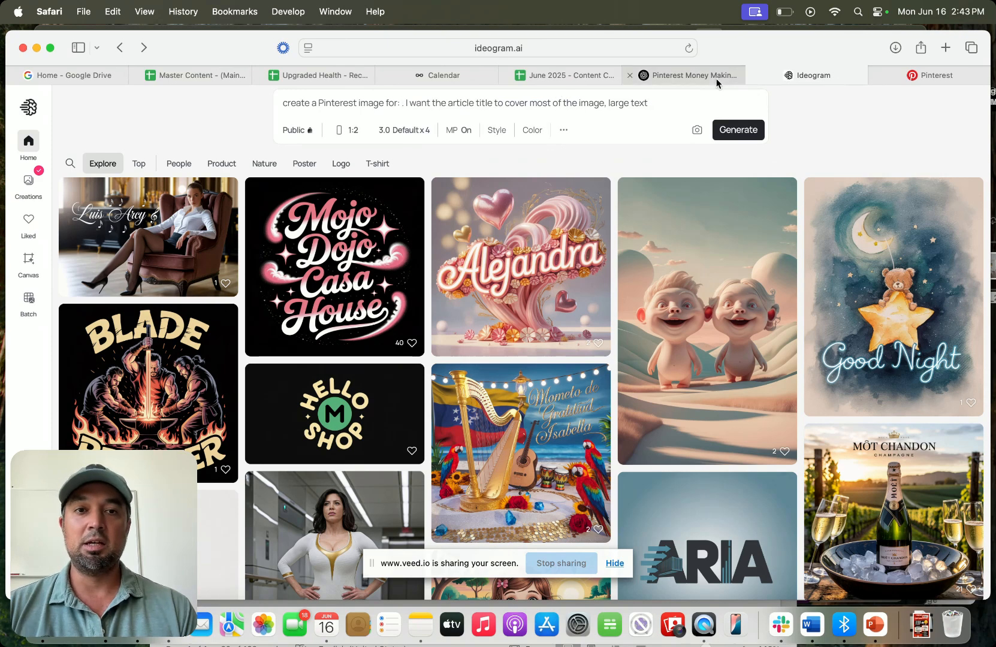
# - Copy the title "6 Ways To Make Money From Pinterest" from ChatGPT's answer and paste it into the Ideogram prompt after "for:"
pyautogui.click(713, 78)
pyautogui.moveTo(518, 325); pyautogui.dragTo(690, 326)
pyautogui.press('super+c')
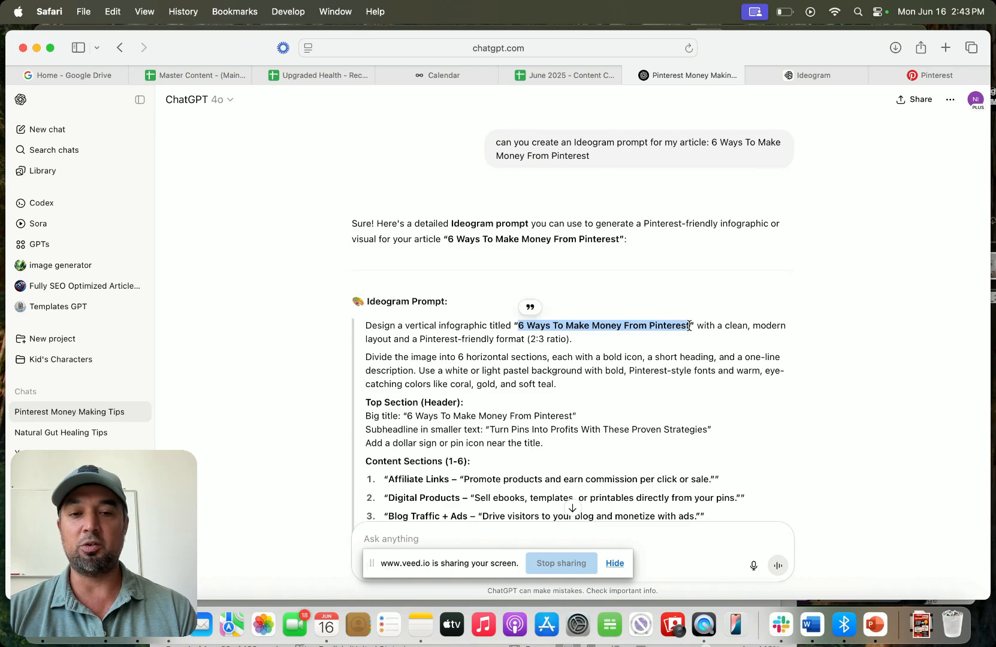
pyautogui.click(810, 77)
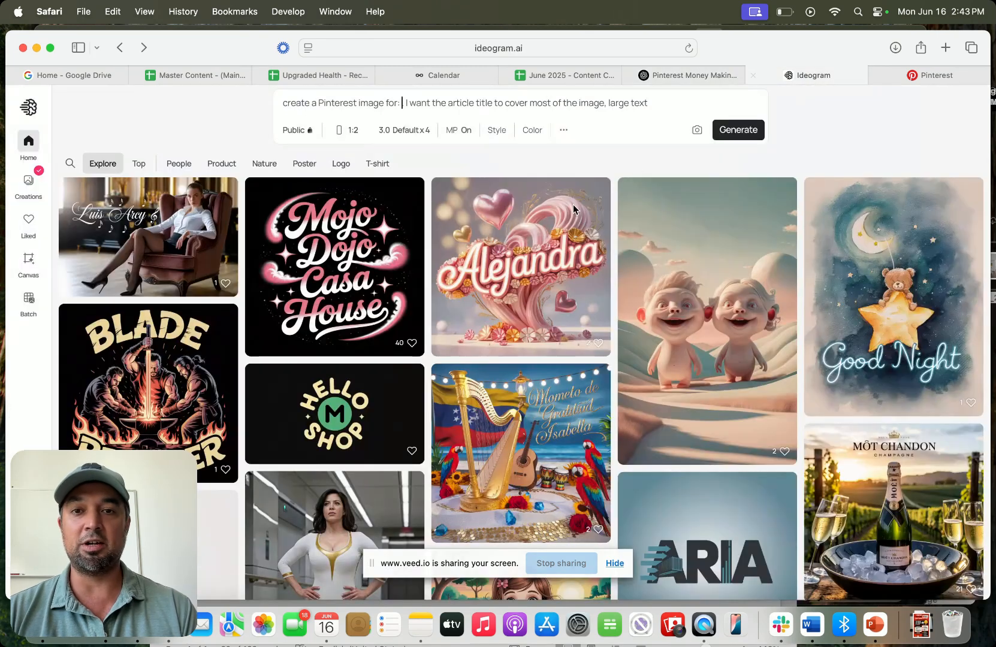
pyautogui.click(400, 103)
pyautogui.press('super+v')
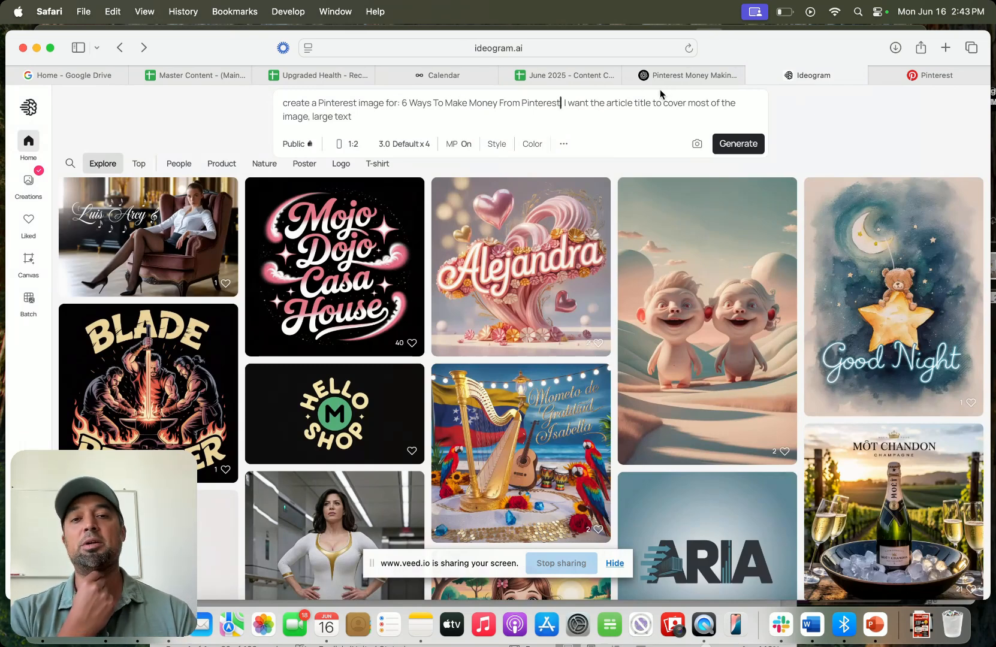
# - Generate images from the edited prompt with the 1:2 aspect ratio and 3.0 Default x4 settings
pyautogui.click(355, 146)
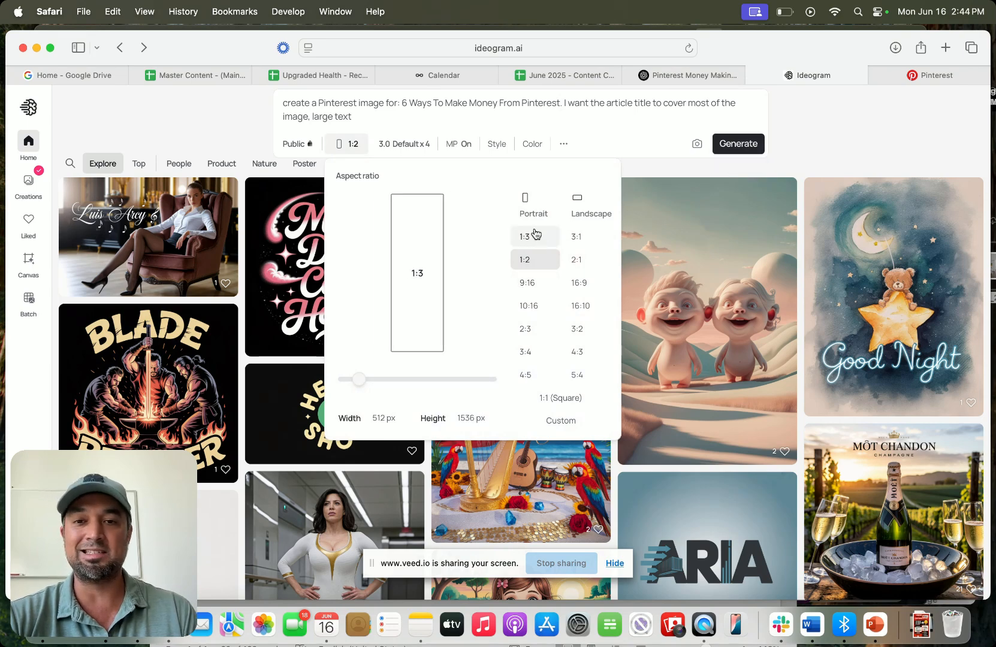
pyautogui.click(605, 99)
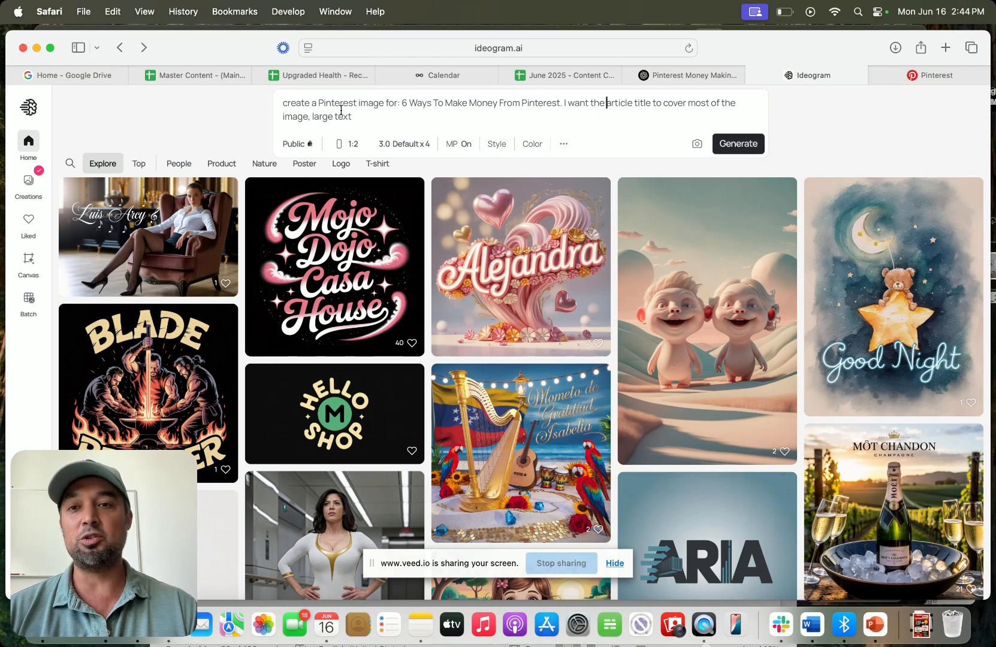
pyautogui.moveTo(301, 103); pyautogui.dragTo(380, 102)
pyautogui.click(380, 102)
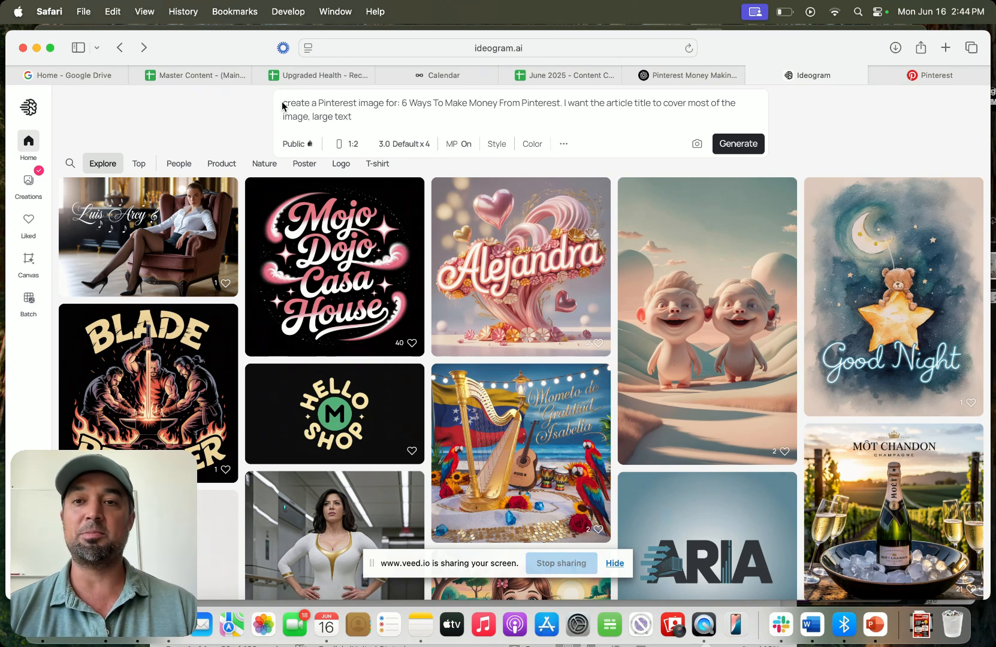
pyautogui.moveTo(282, 106); pyautogui.dragTo(352, 117)
pyautogui.click(352, 117)
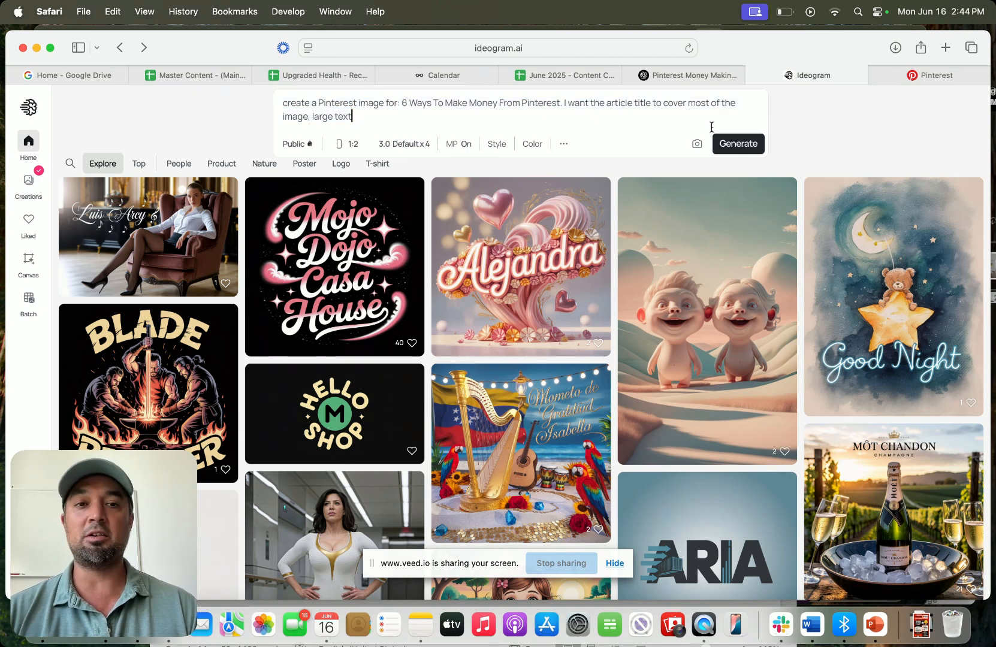
pyautogui.click(736, 146)
# - Browse the created pins on the Pinterest profile, opening a couple of example pins
pyautogui.click(924, 76)
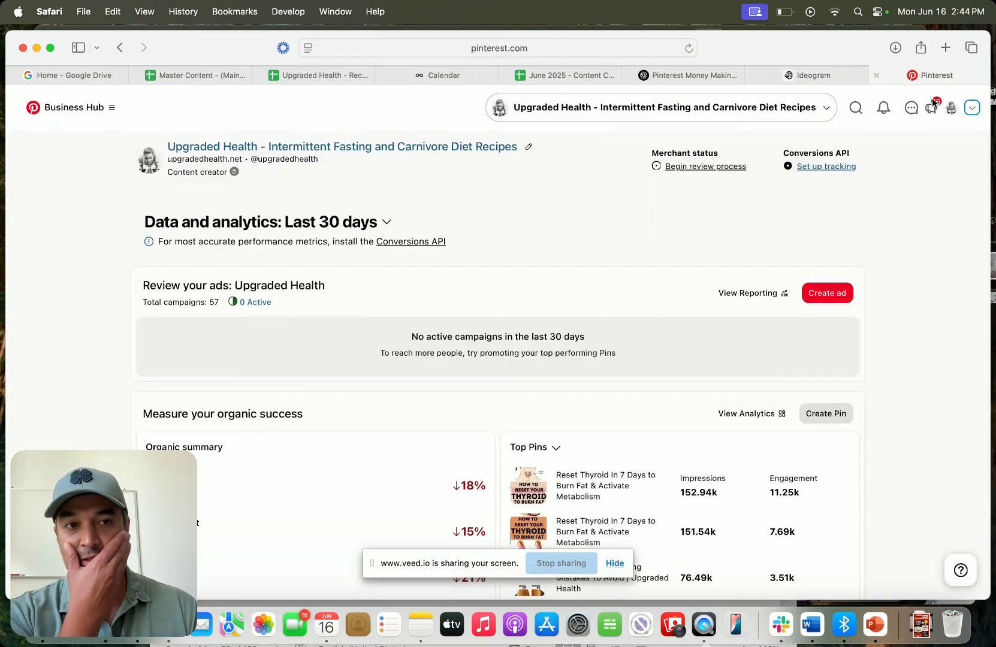
pyautogui.click(952, 108)
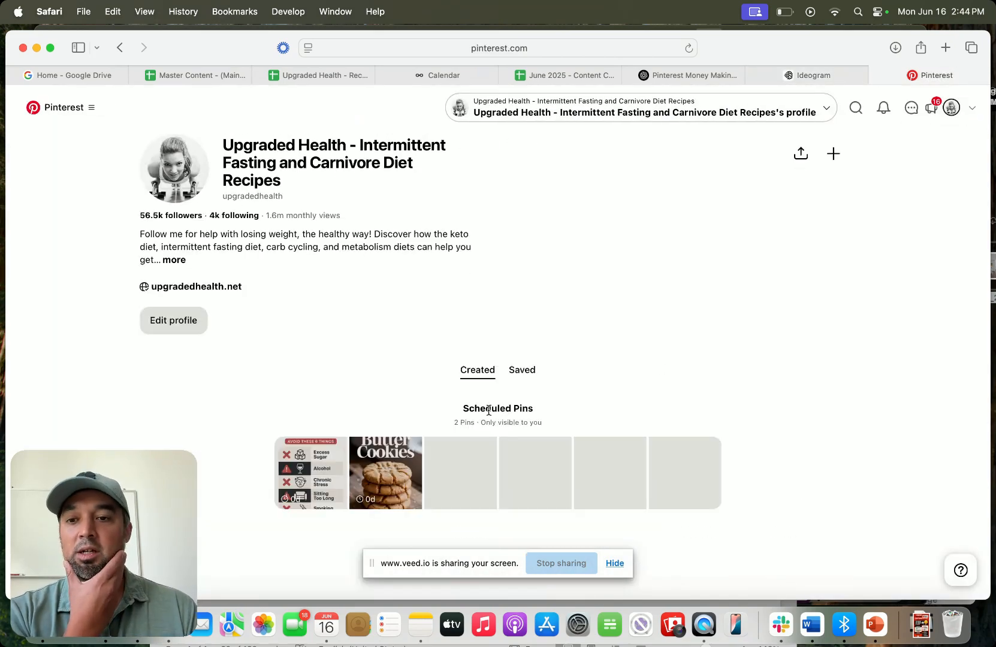
pyautogui.scroll(-5, 489, 411)
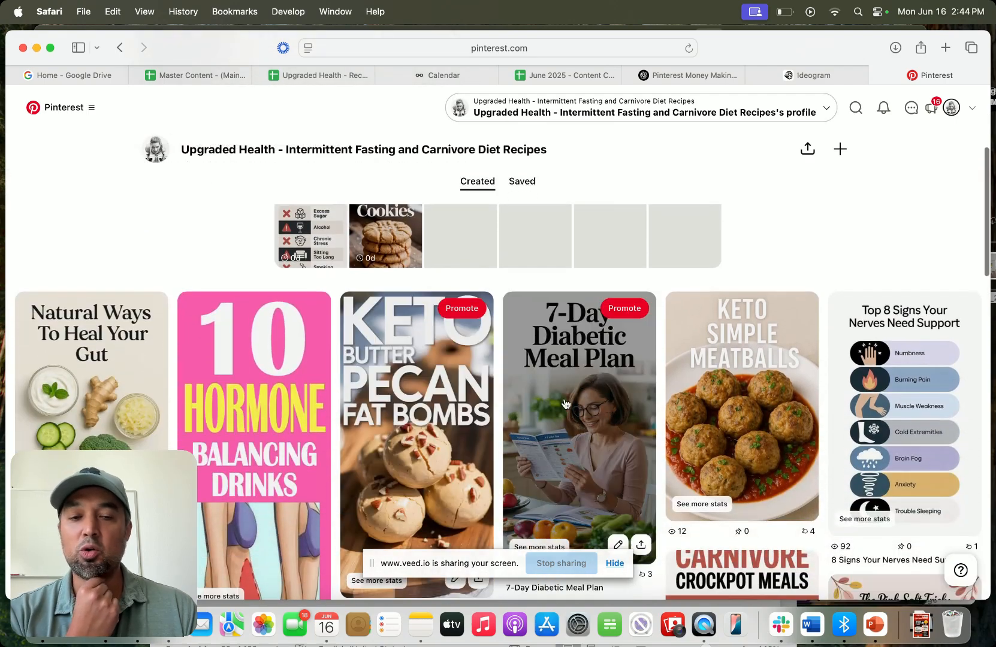
pyautogui.scroll(-4, 638, 408)
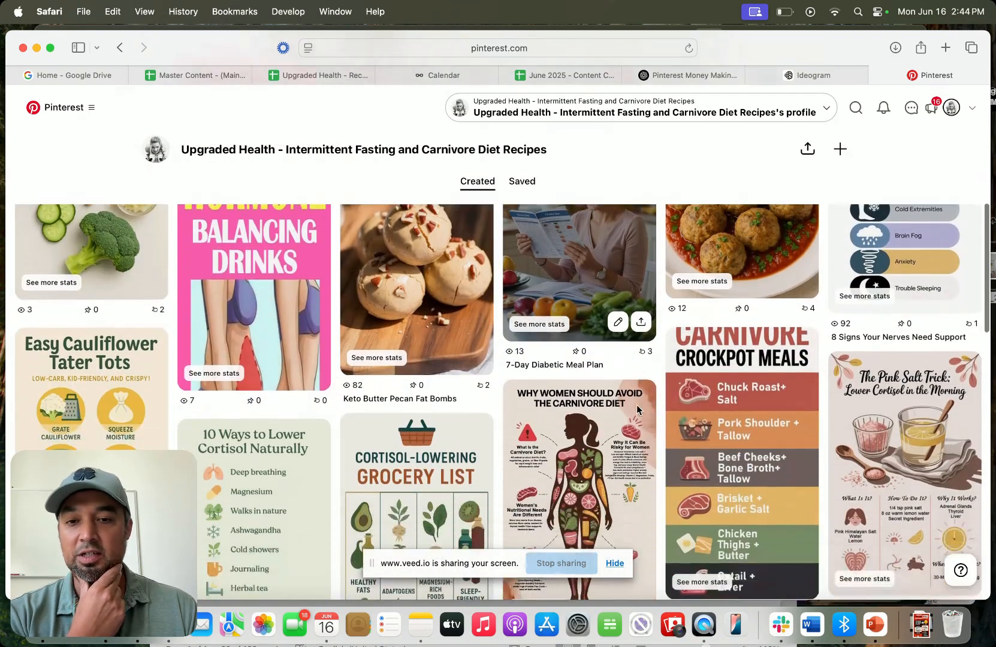
pyautogui.scroll(-5, 636, 405)
pyautogui.click(95, 350)
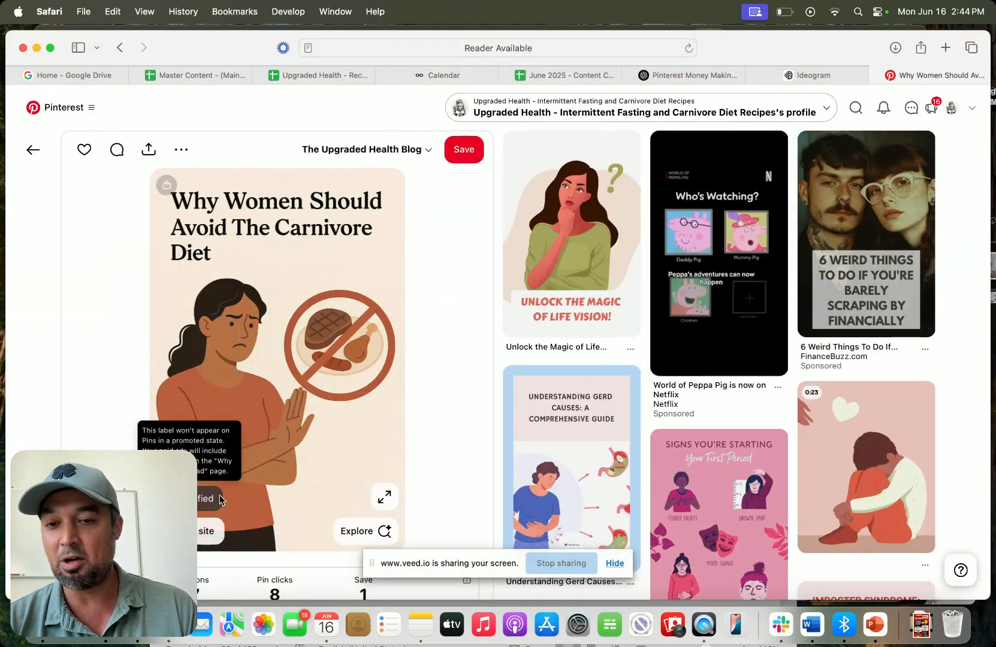
pyautogui.click(33, 156)
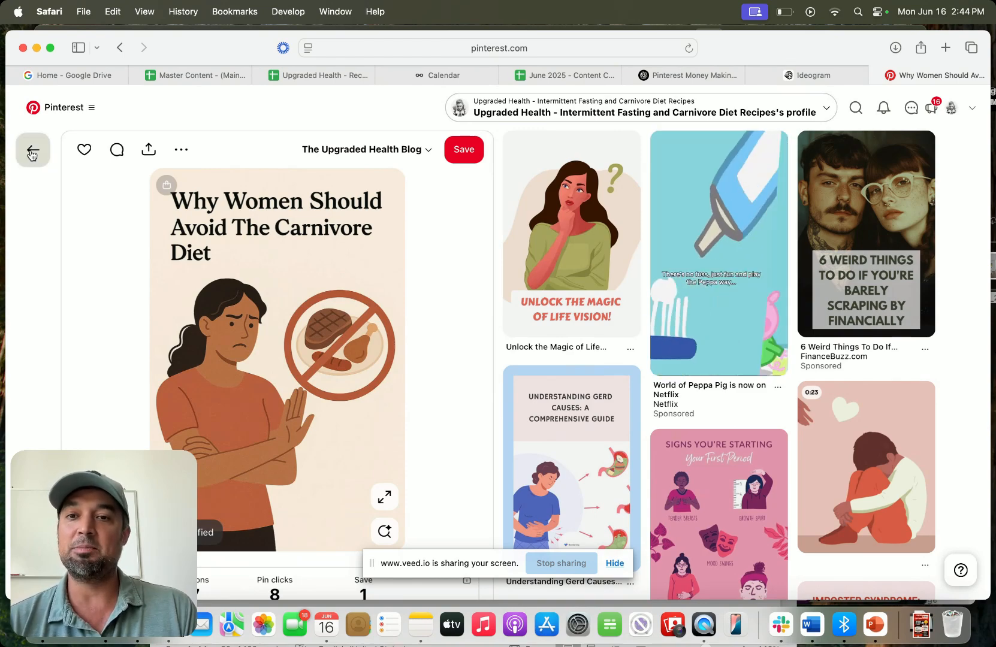
pyautogui.click(85, 379)
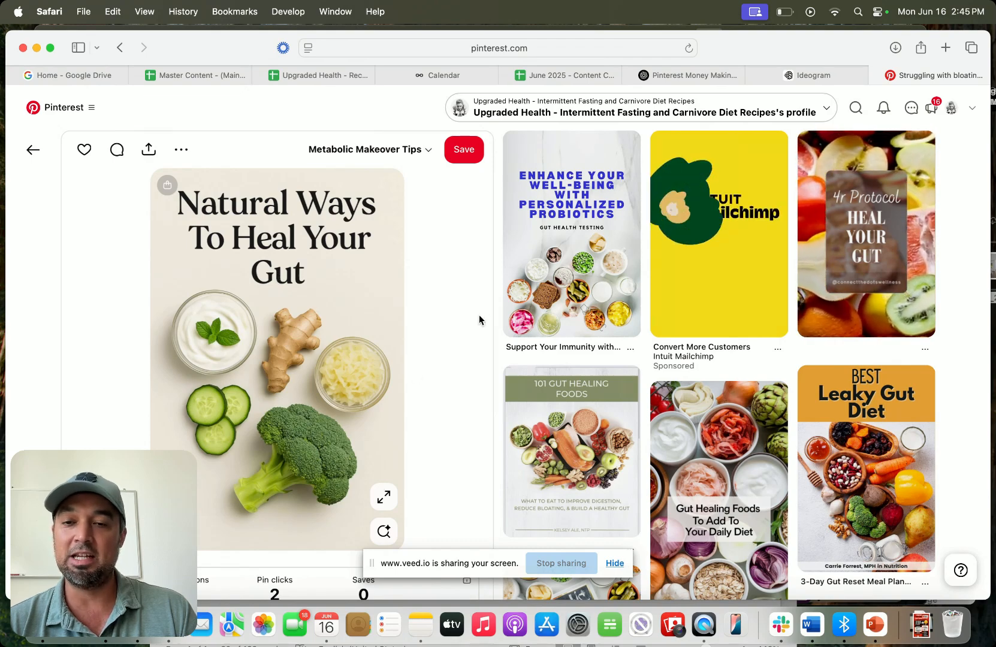
pyautogui.click(37, 150)
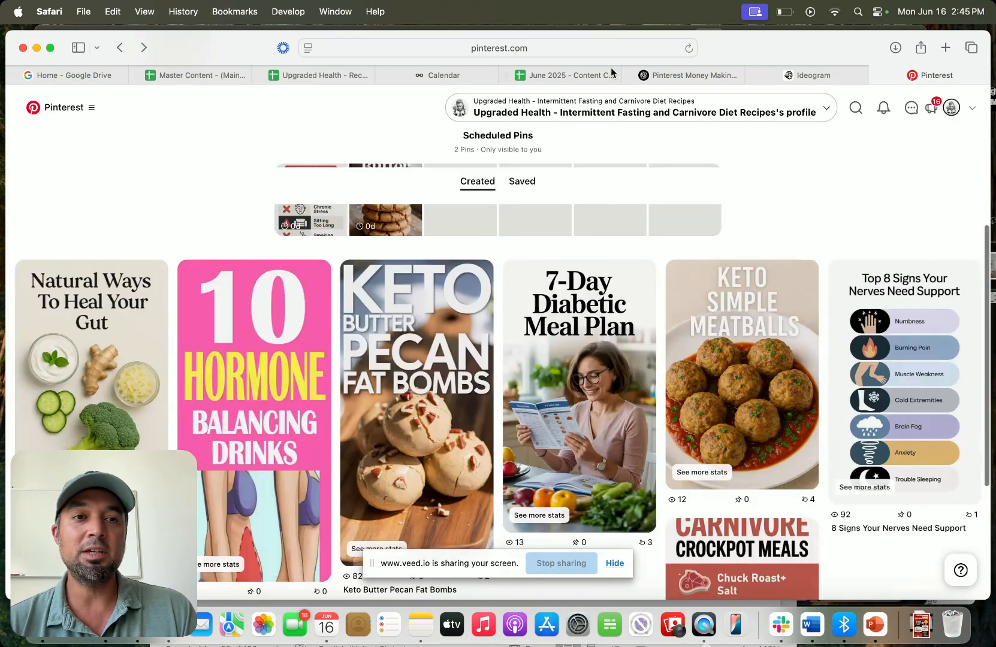
# - Open the first generated Ideogram image to inspect it, then go back
pyautogui.moveTo(827, 75)
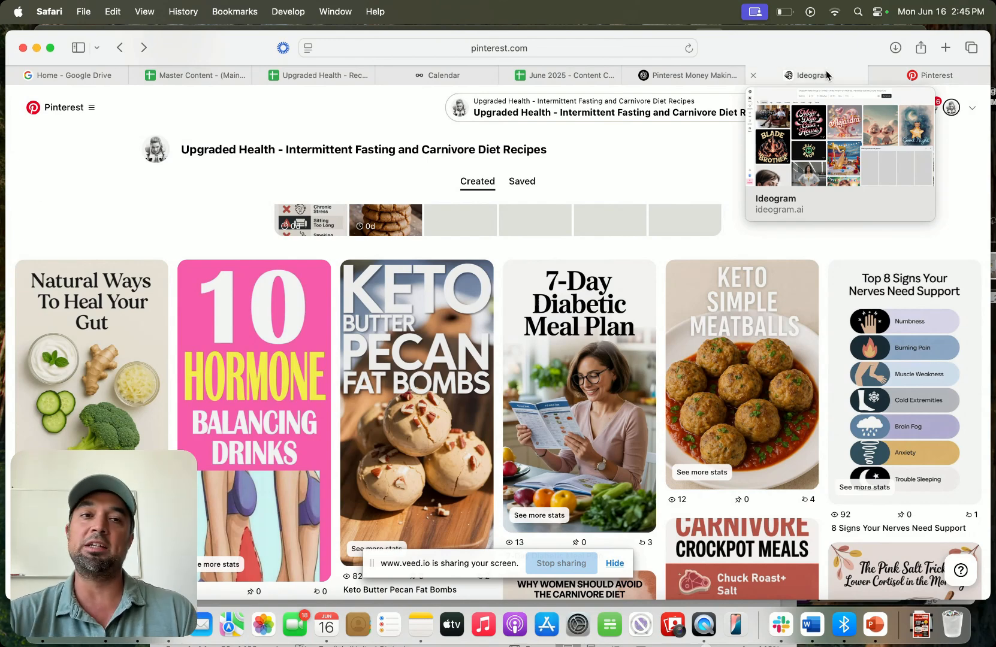
pyautogui.click(827, 75)
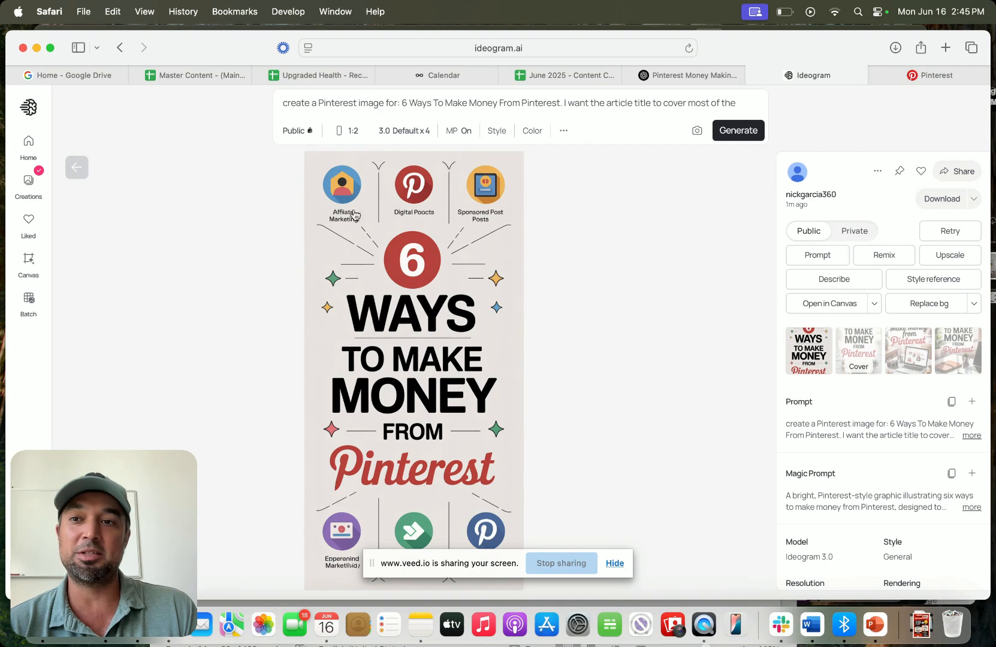
pyautogui.click(75, 168)
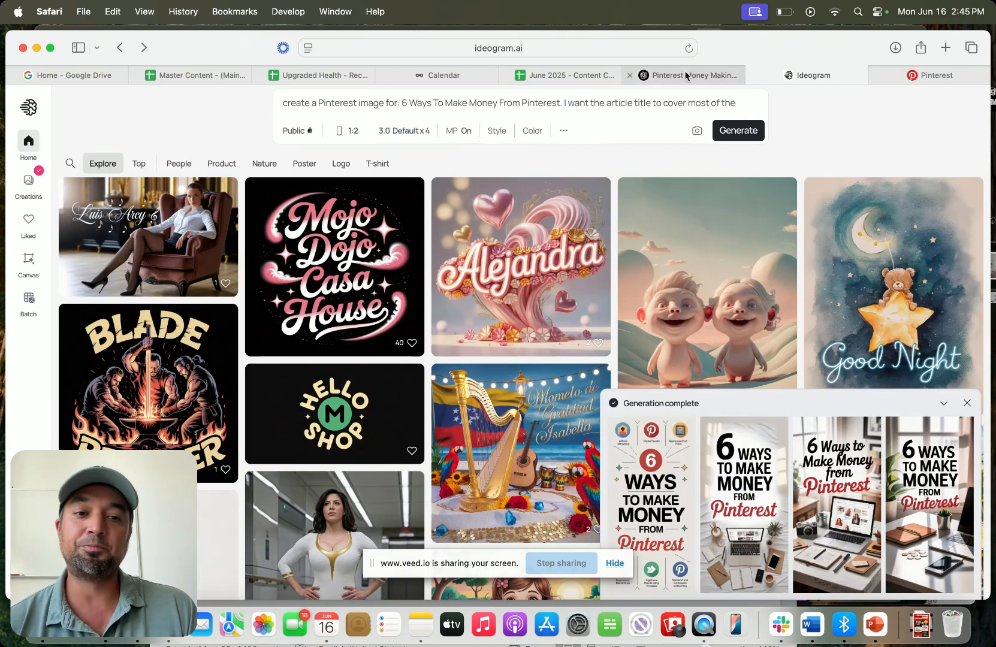
# - Copy ChatGPT's full Ideogram prompt and replace the entire Ideogram prompt text with it
pyautogui.moveTo(687, 75)
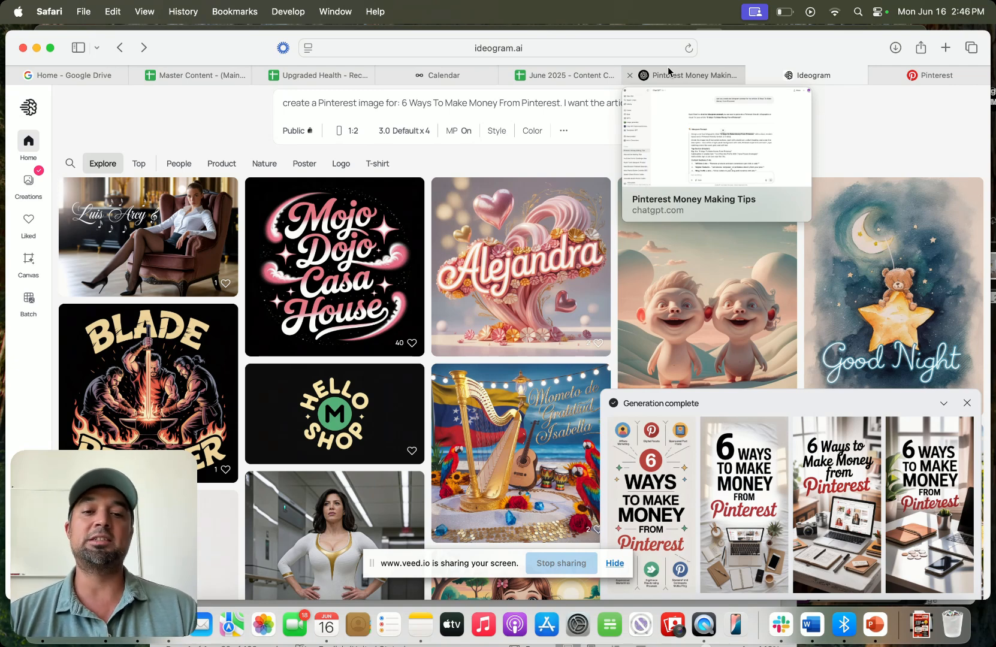
pyautogui.click(670, 74)
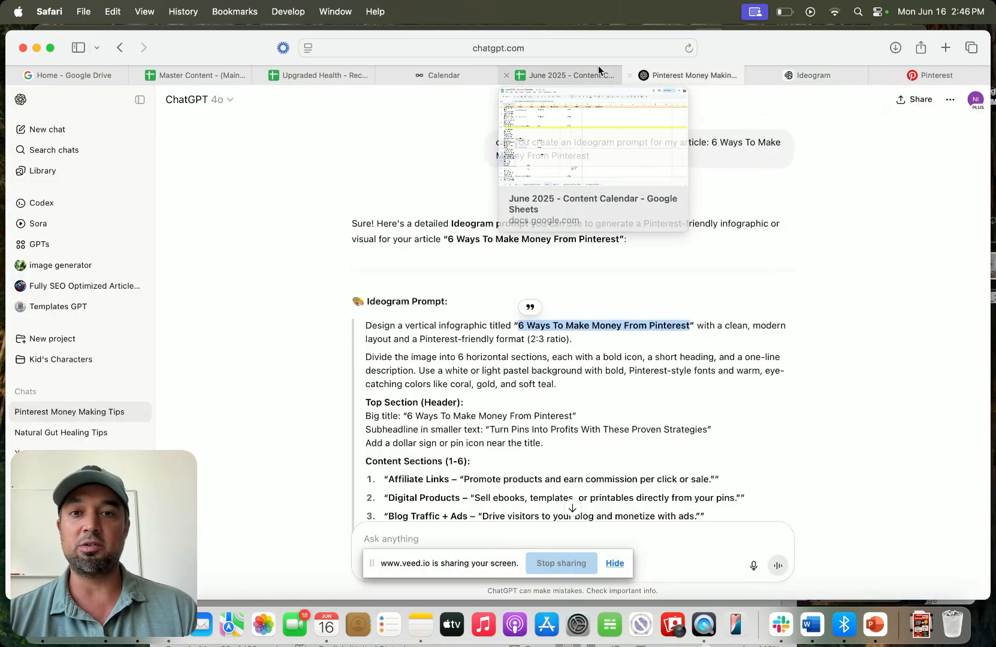
pyautogui.scroll(-3, 437, 324)
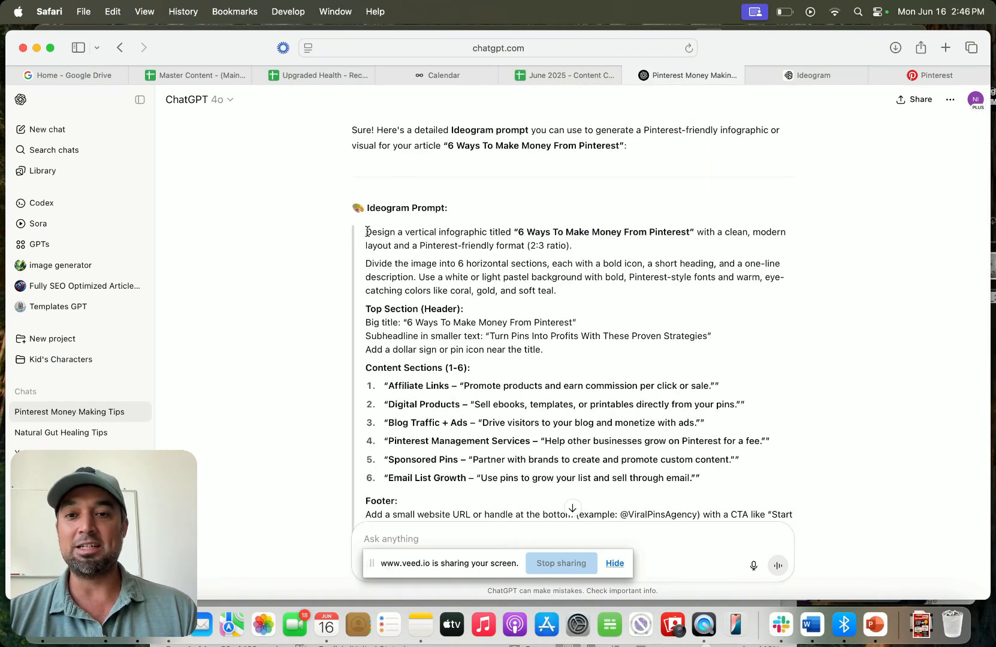
pyautogui.moveTo(367, 232); pyautogui.dragTo(706, 350)
pyautogui.scroll(-6, 526, 297)
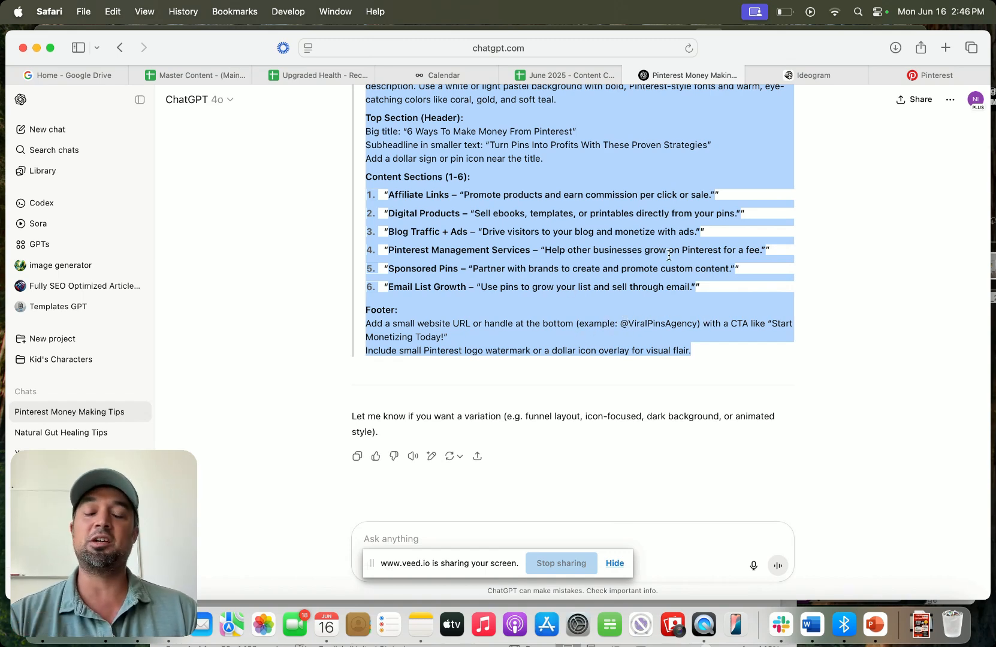
pyautogui.click(823, 77)
pyautogui.click(462, 107)
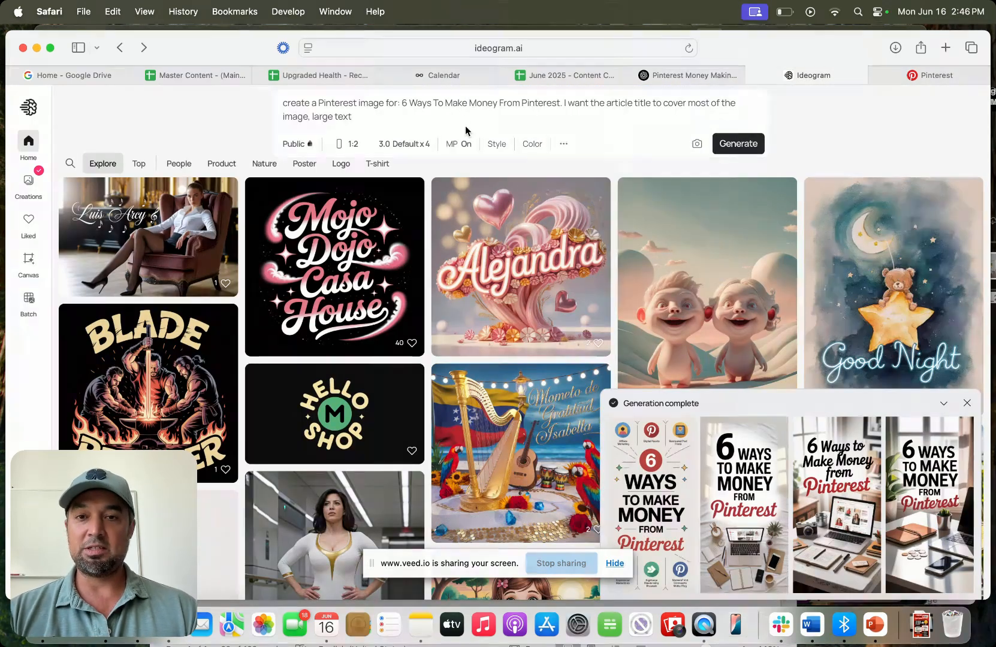
pyautogui.press('super+a')
pyautogui.press('super+v')
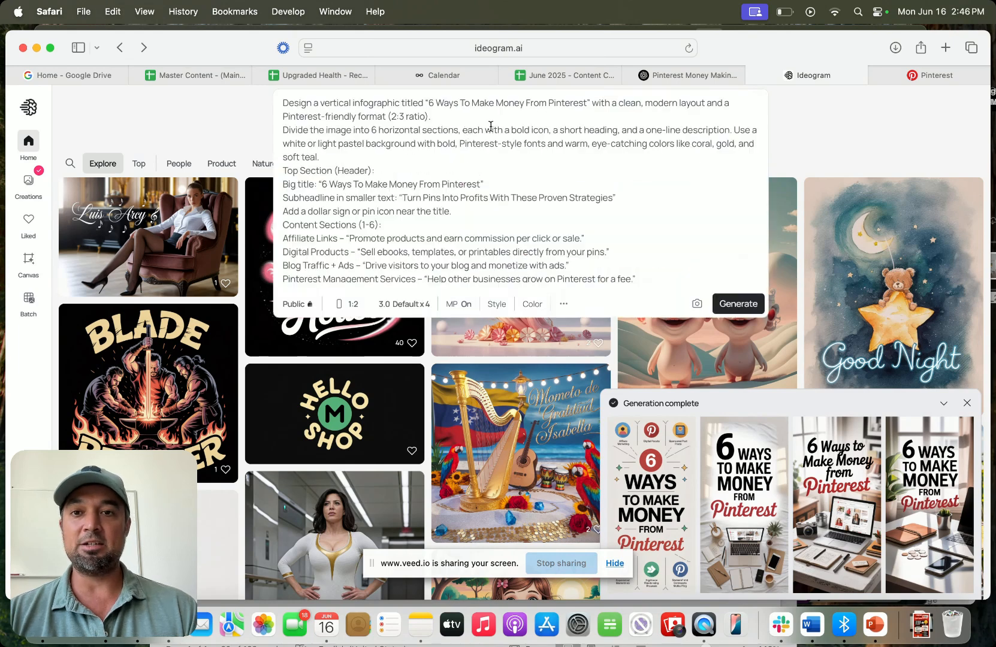
pyautogui.click(691, 103)
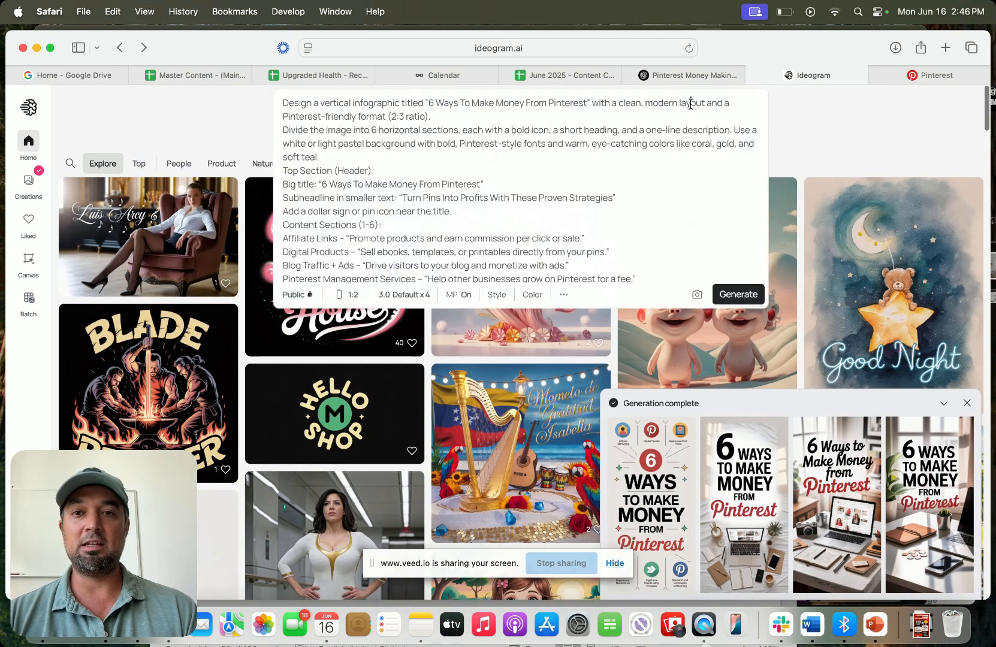
# - Generate a new set of images from the pasted ChatGPT prompt
pyautogui.click(750, 303)
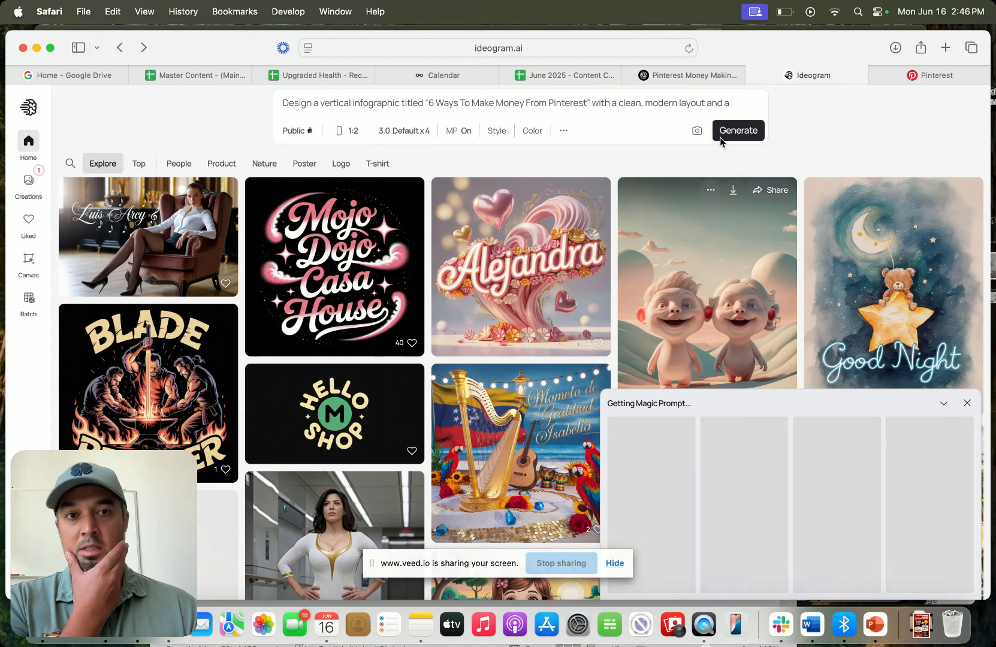
pyautogui.click(675, 82)
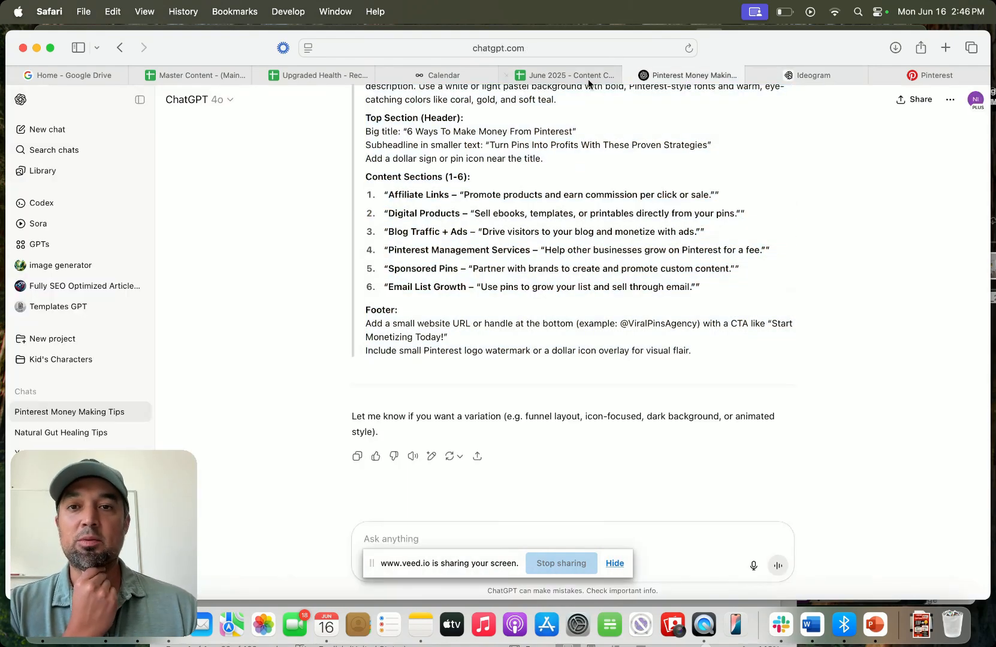
pyautogui.click(588, 78)
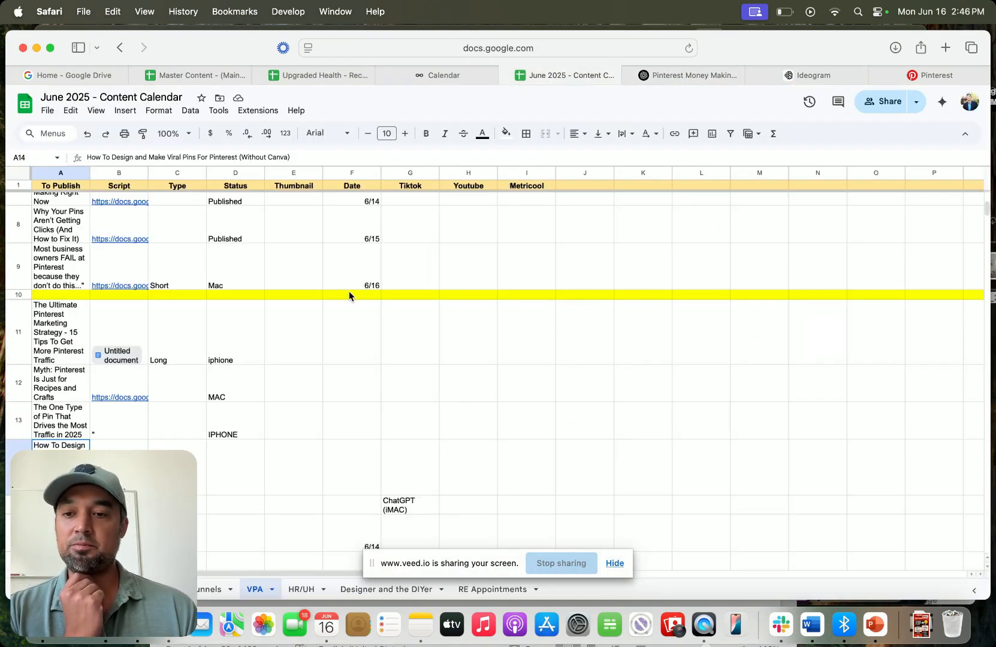
pyautogui.click(462, 381)
pyautogui.click(713, 70)
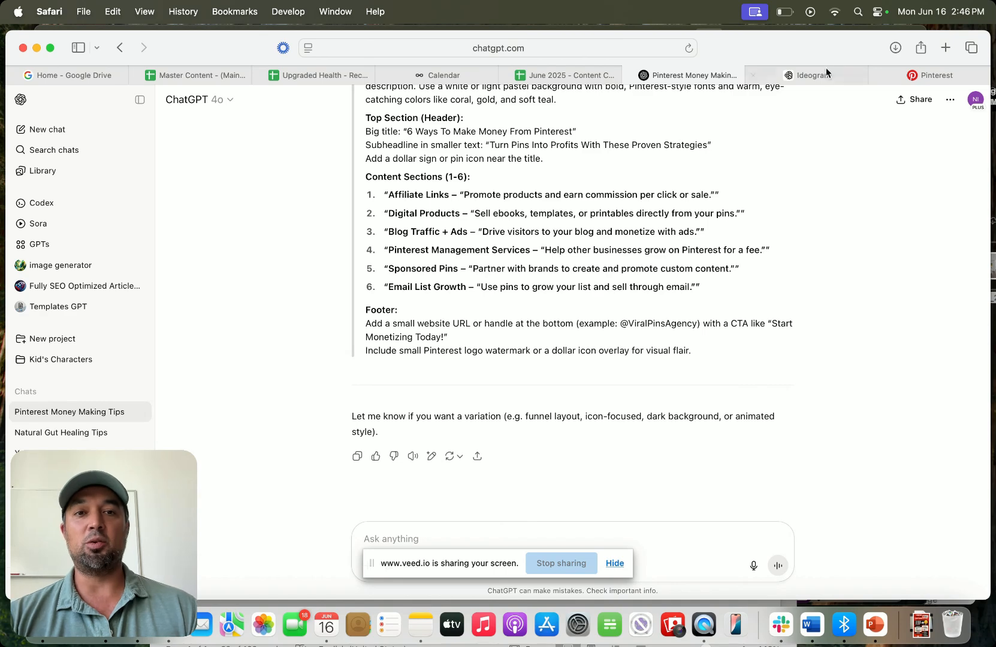
# - Ask ChatGPT: "can you create a pinterest image for this title?" and send it
pyautogui.click(440, 540)
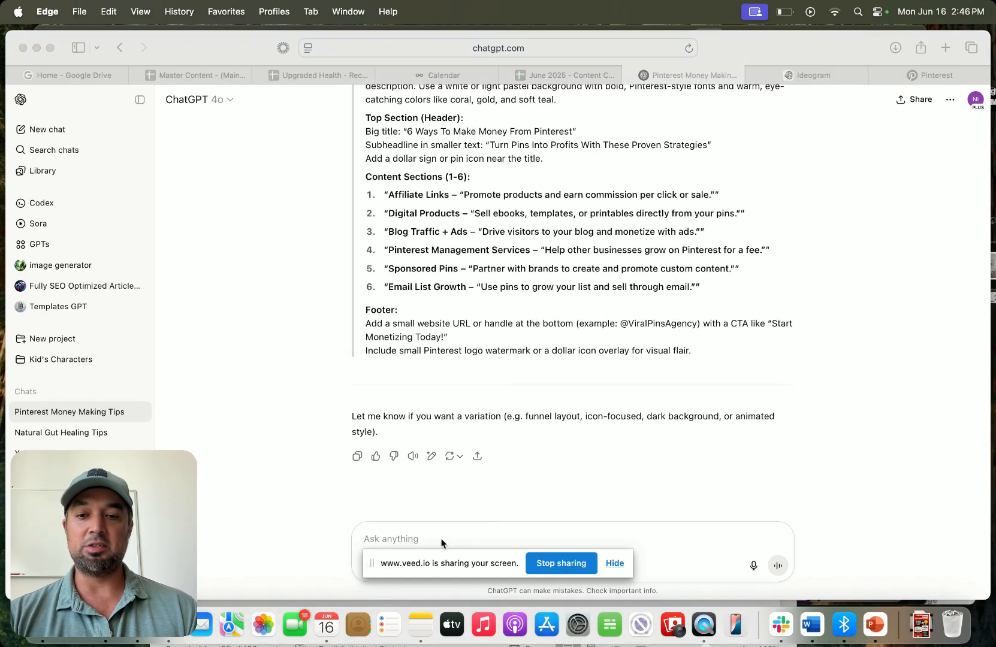
pyautogui.click(435, 528)
pyautogui.write('can y')
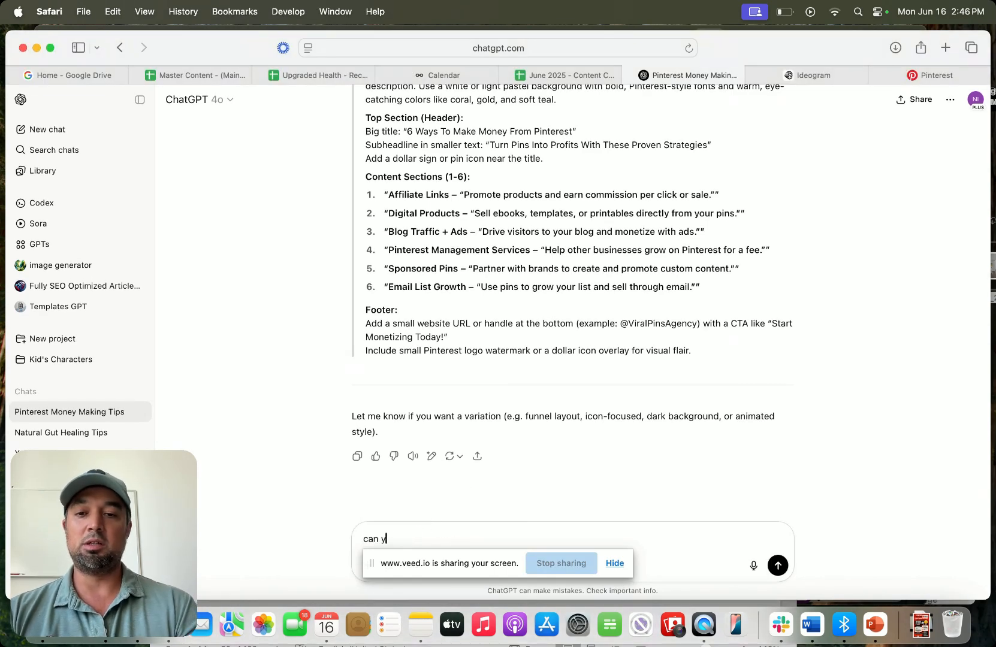
pyautogui.write('ou create a pinte')
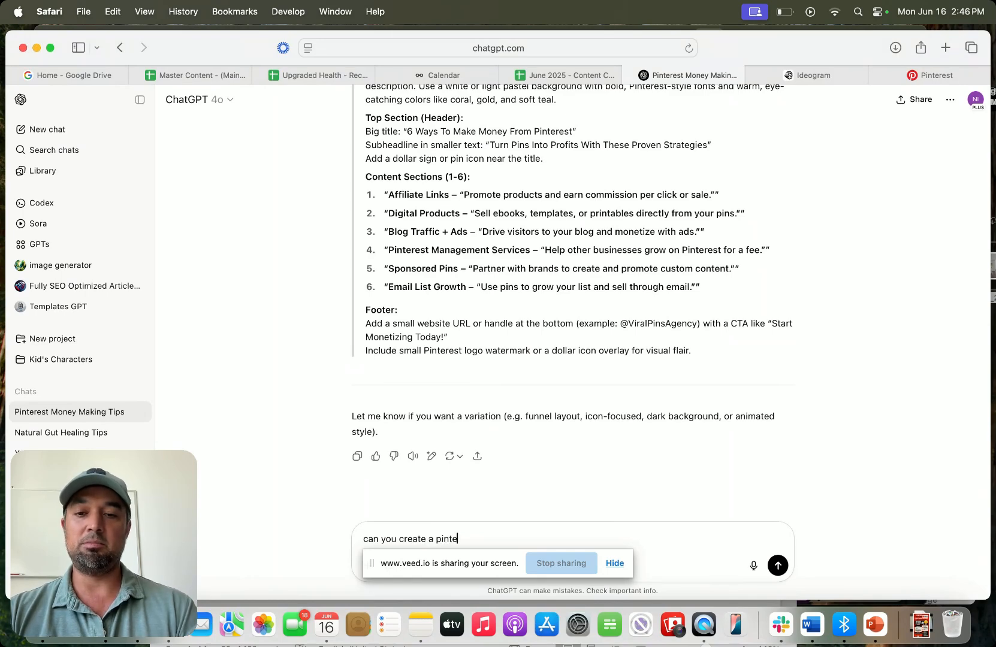
pyautogui.write('rest image for this ')
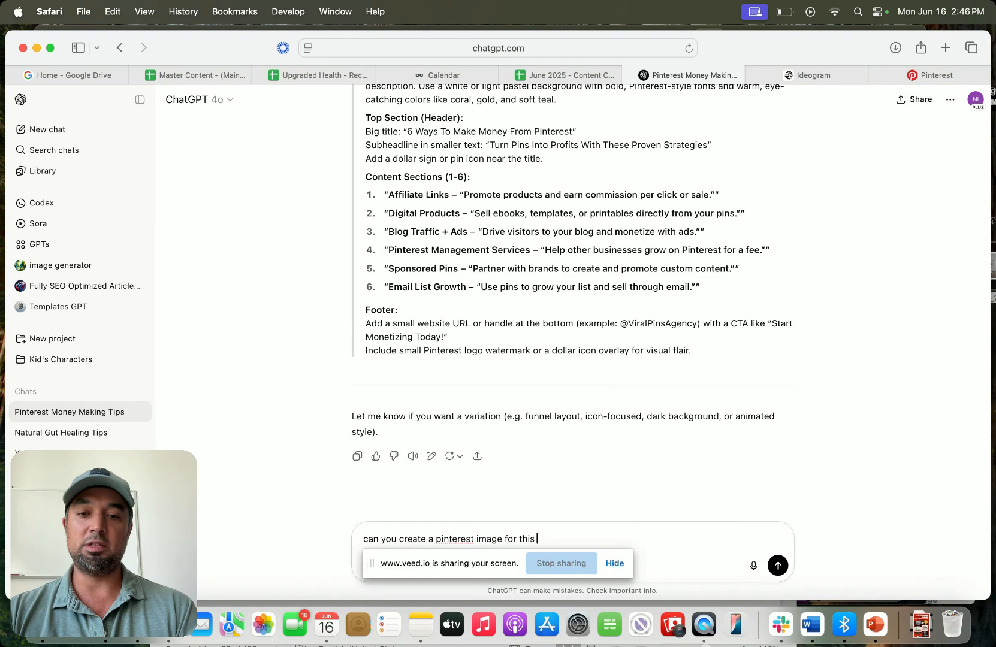
pyautogui.write('title')
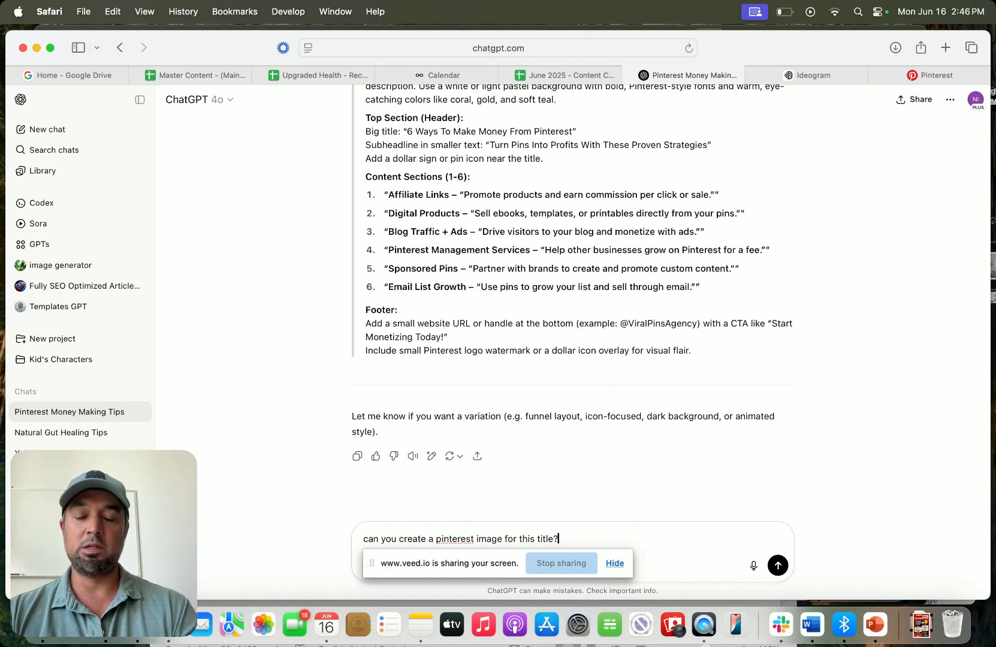
pyautogui.write('?')
pyautogui.press('Return')
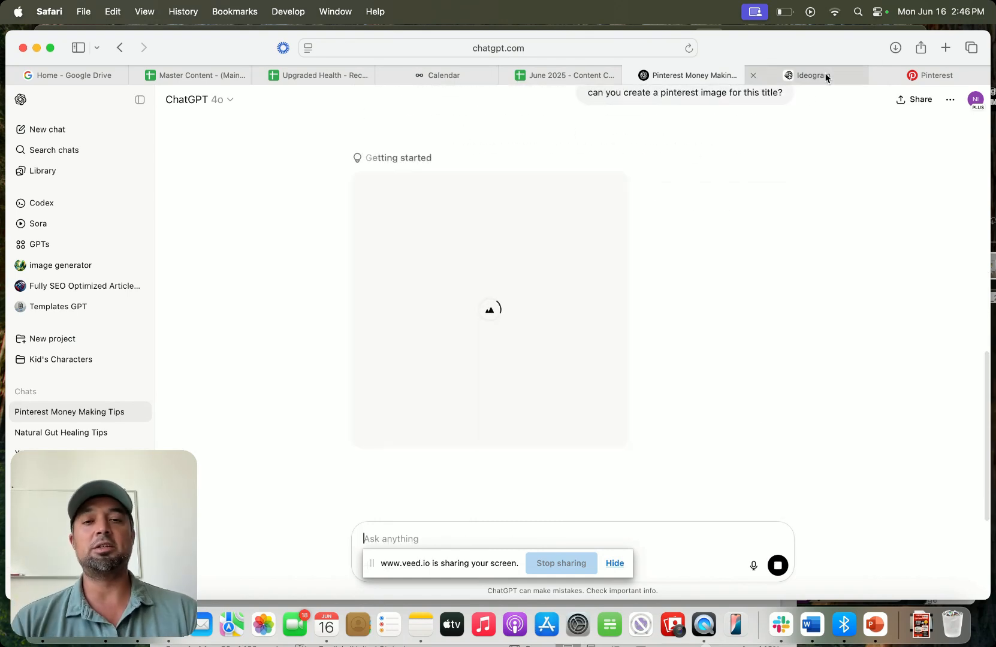
# - Open Creations to review the newly generated infographics and scroll through the prompt text
pyautogui.click(826, 76)
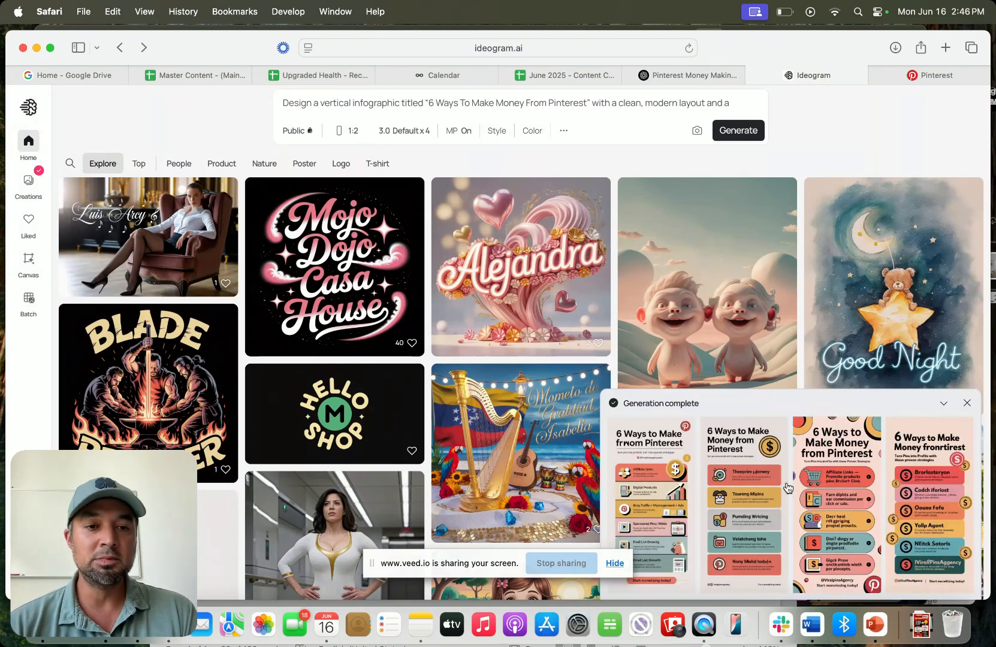
pyautogui.click(29, 193)
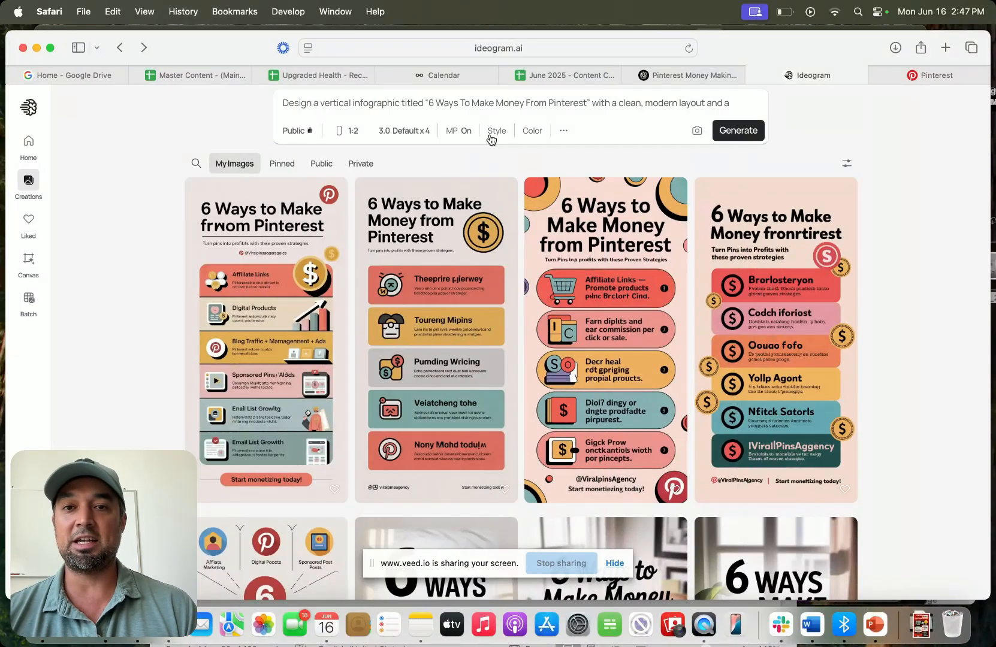
pyautogui.click(494, 105)
pyautogui.scroll(-3, 415, 204)
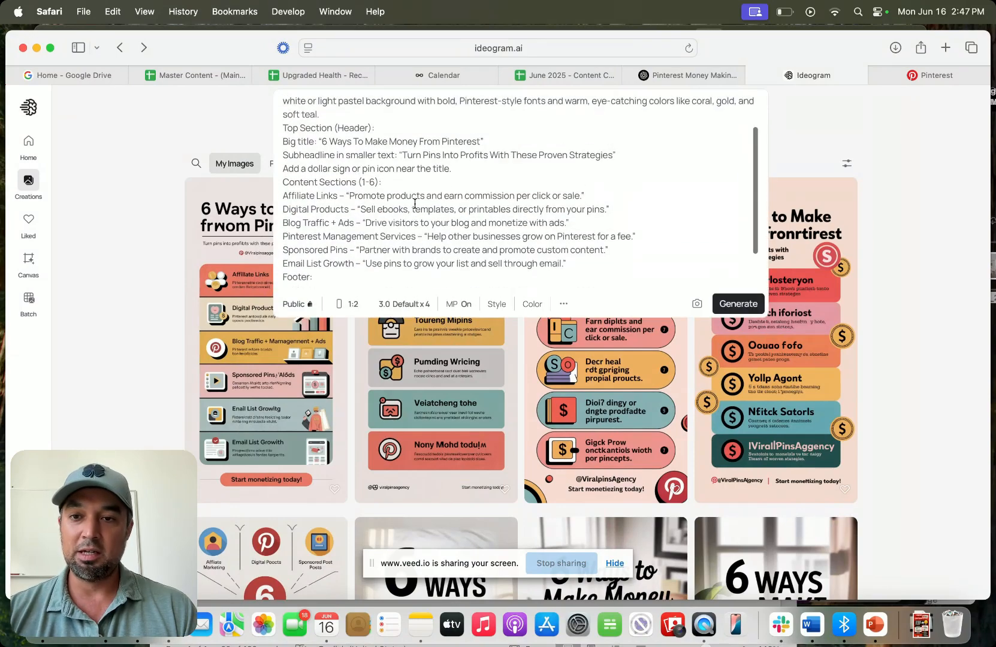
pyautogui.scroll(-1, 414, 204)
pyautogui.moveTo(295, 188); pyautogui.dragTo(585, 248)
pyautogui.click(553, 239)
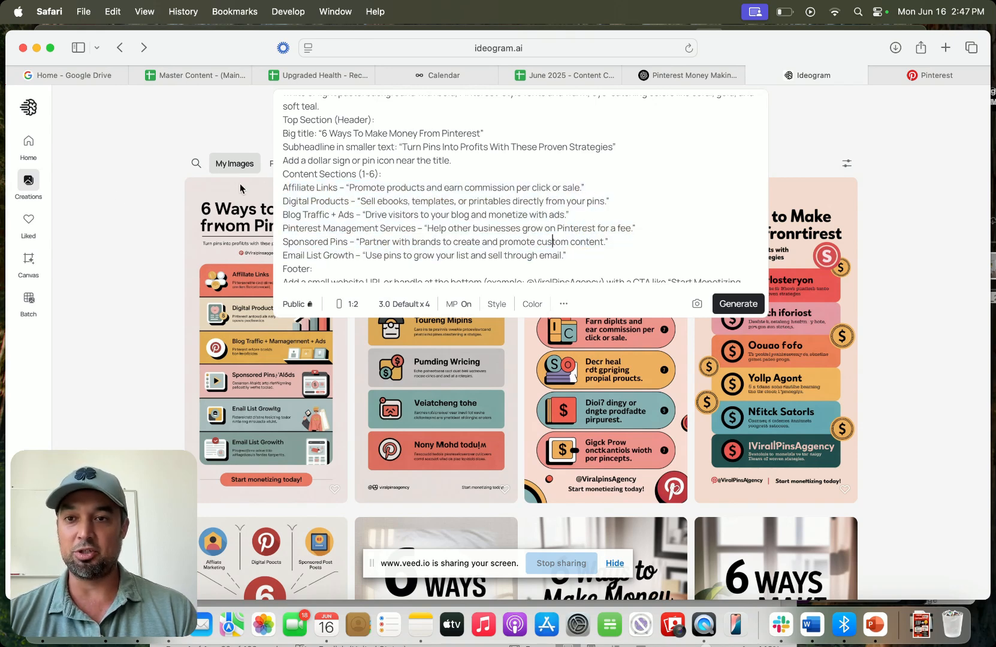
pyautogui.click(114, 197)
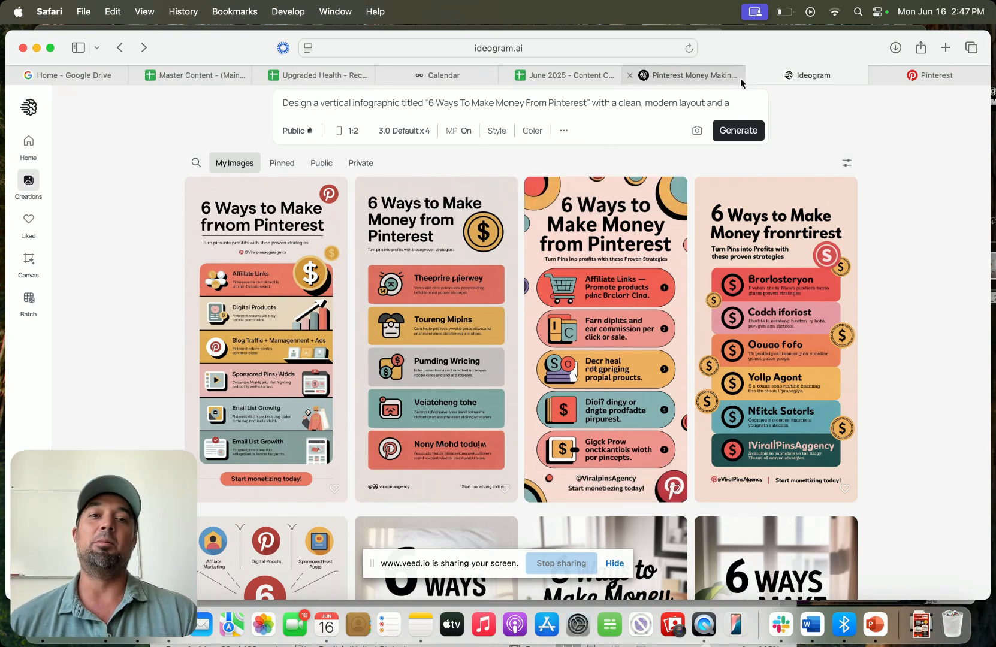
# - Browse the Ideogram creations gallery, checking on ChatGPT's image in between
pyautogui.moveTo(693, 70)
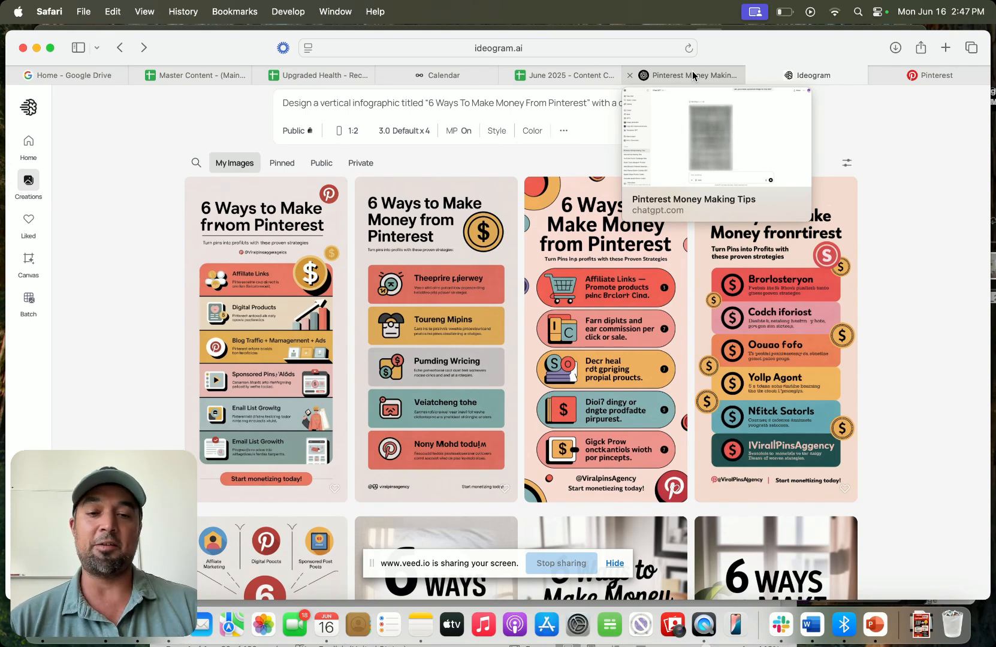
pyautogui.click(693, 72)
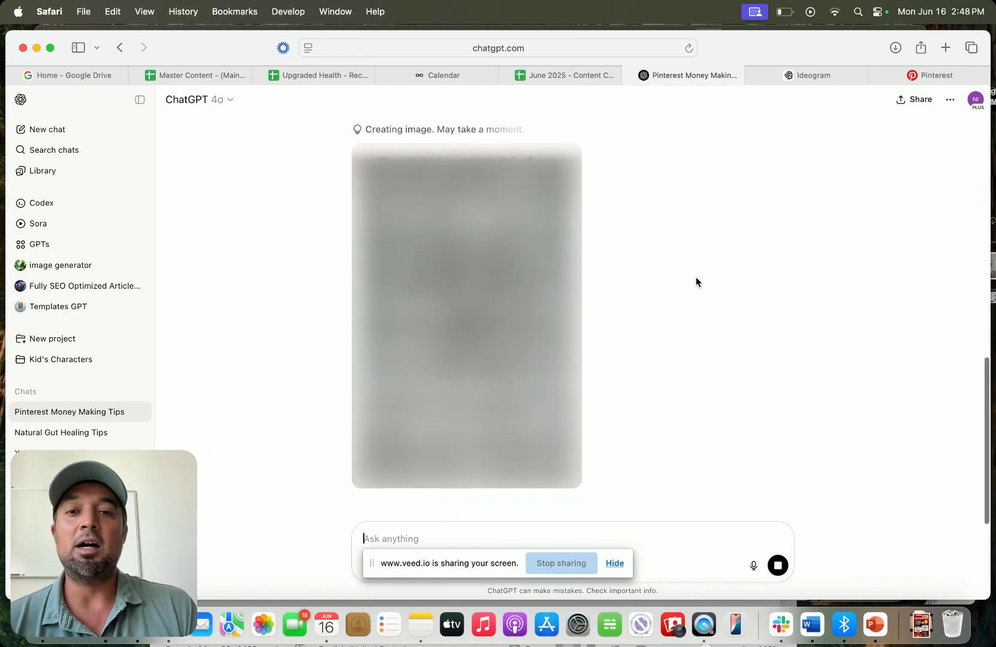
pyautogui.click(796, 73)
pyautogui.scroll(-1, 540, 284)
pyautogui.scroll(-10, 540, 284)
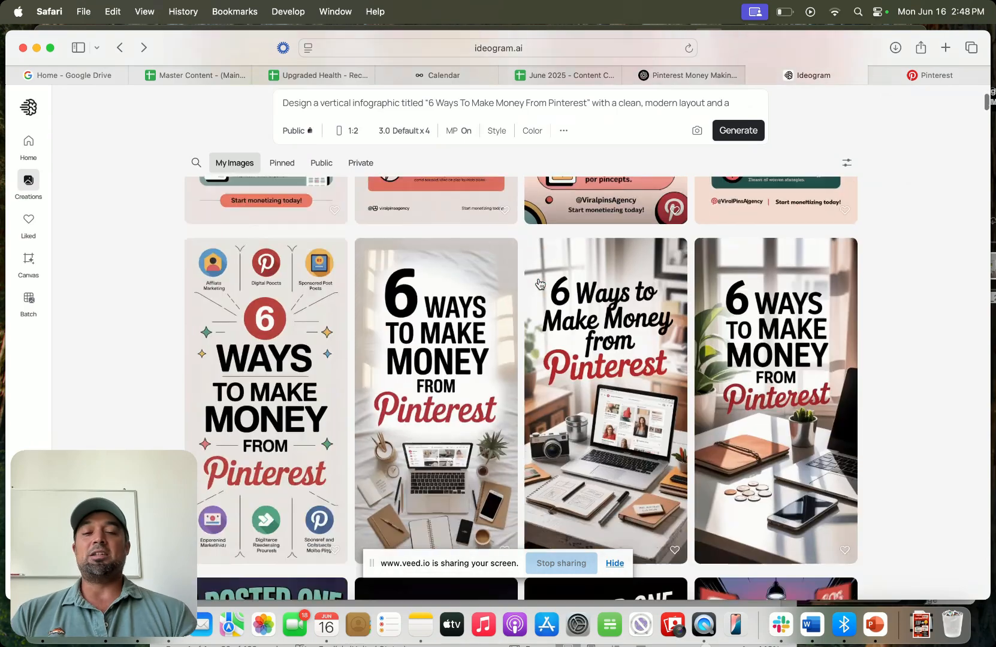
pyautogui.scroll(2, 540, 284)
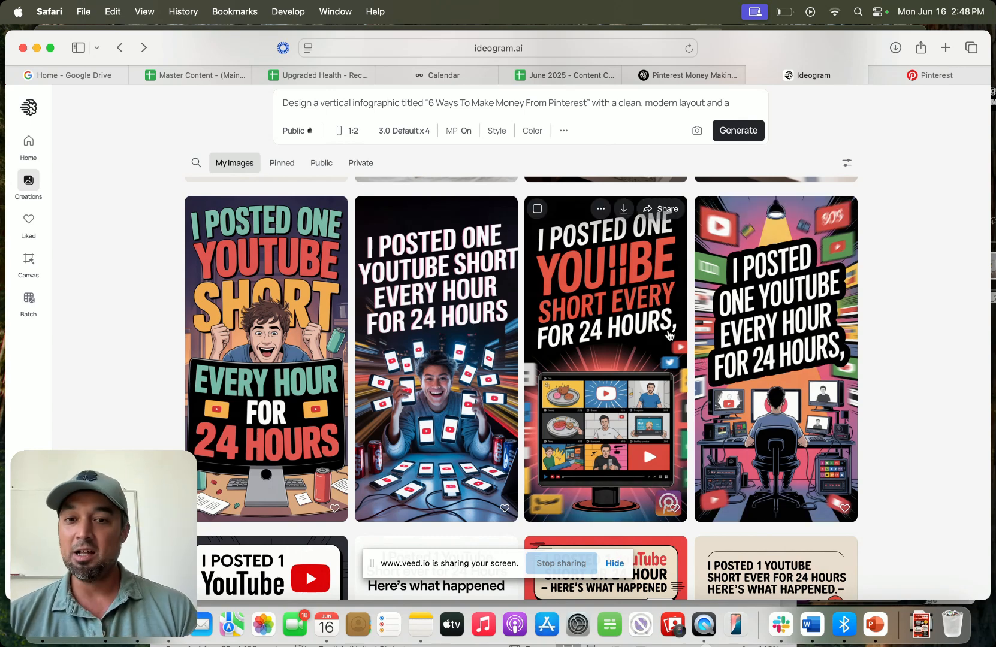
pyautogui.scroll(1, 852, 343)
pyautogui.scroll(-4, 852, 344)
pyautogui.scroll(4, 520, 324)
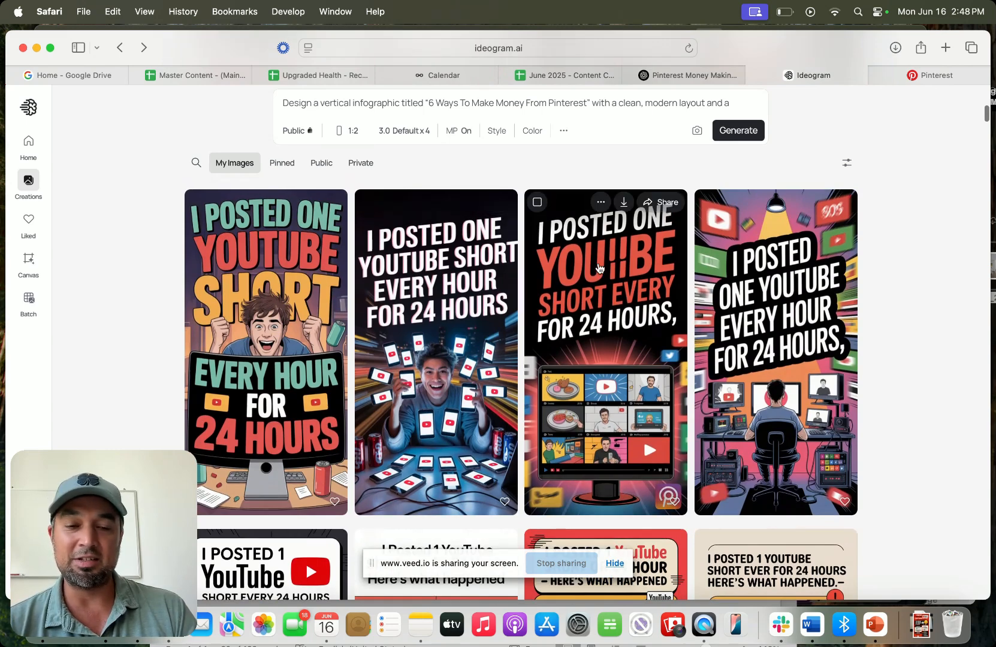
pyautogui.scroll(-2, 575, 288)
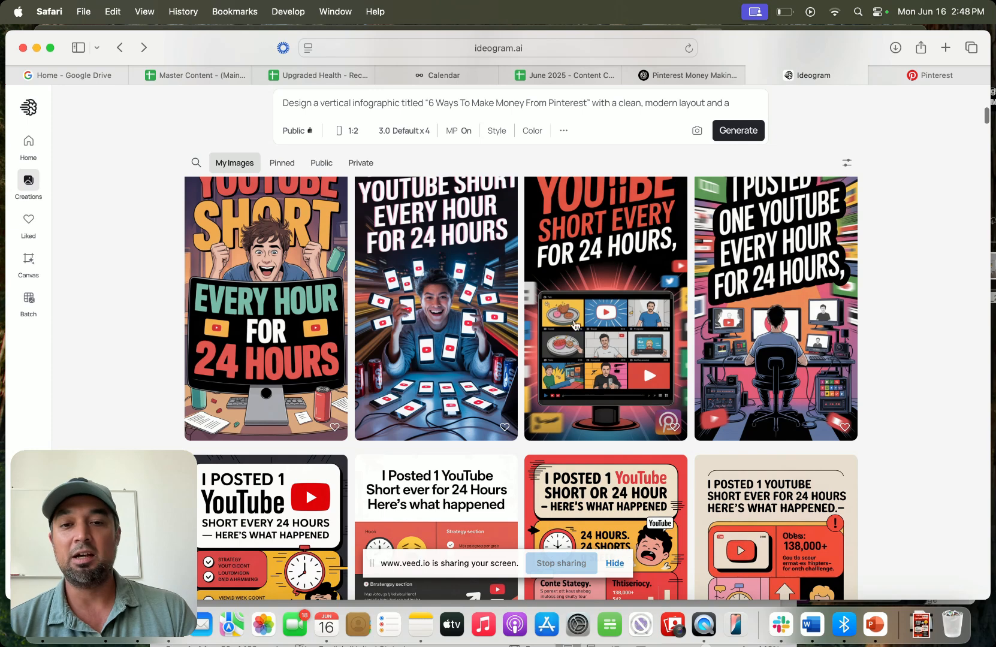
pyautogui.scroll(1, 605, 391)
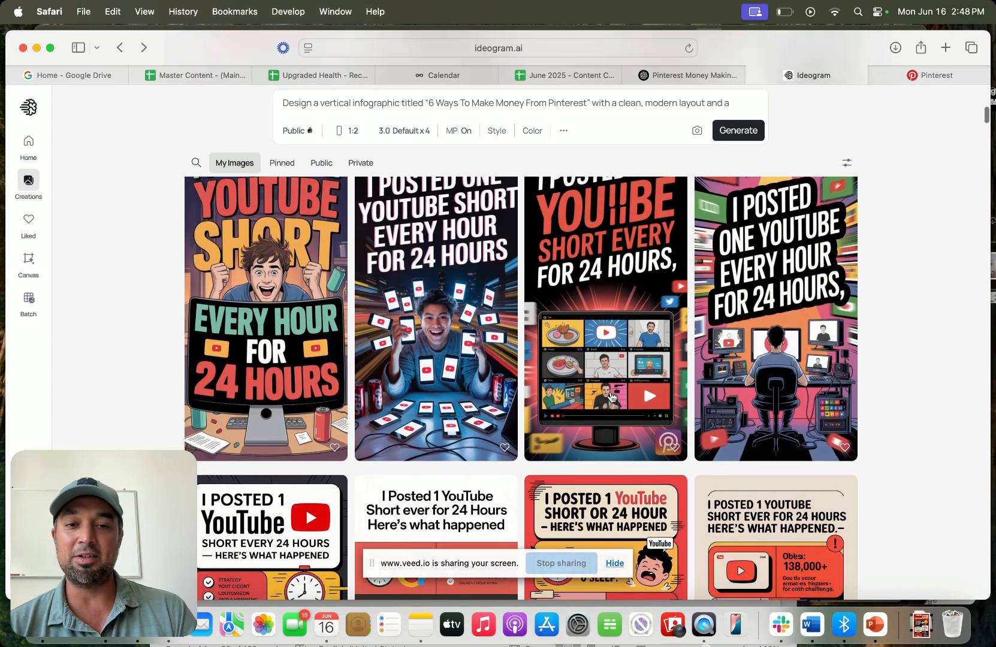
pyautogui.scroll(-3, 611, 397)
pyautogui.scroll(-2, 612, 397)
pyautogui.scroll(3, 446, 347)
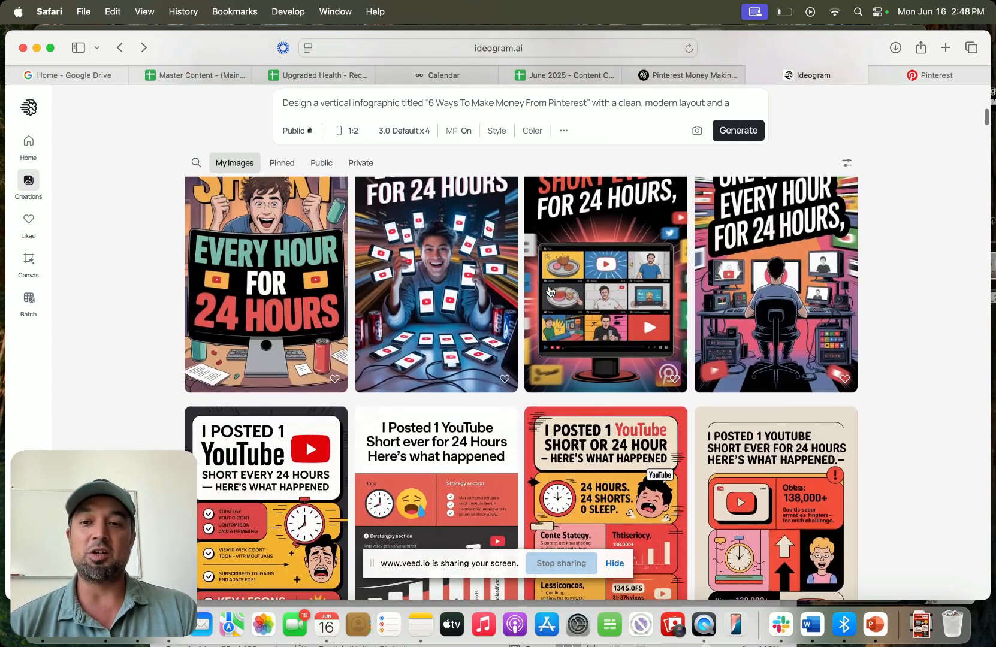
pyautogui.scroll(-5, 547, 353)
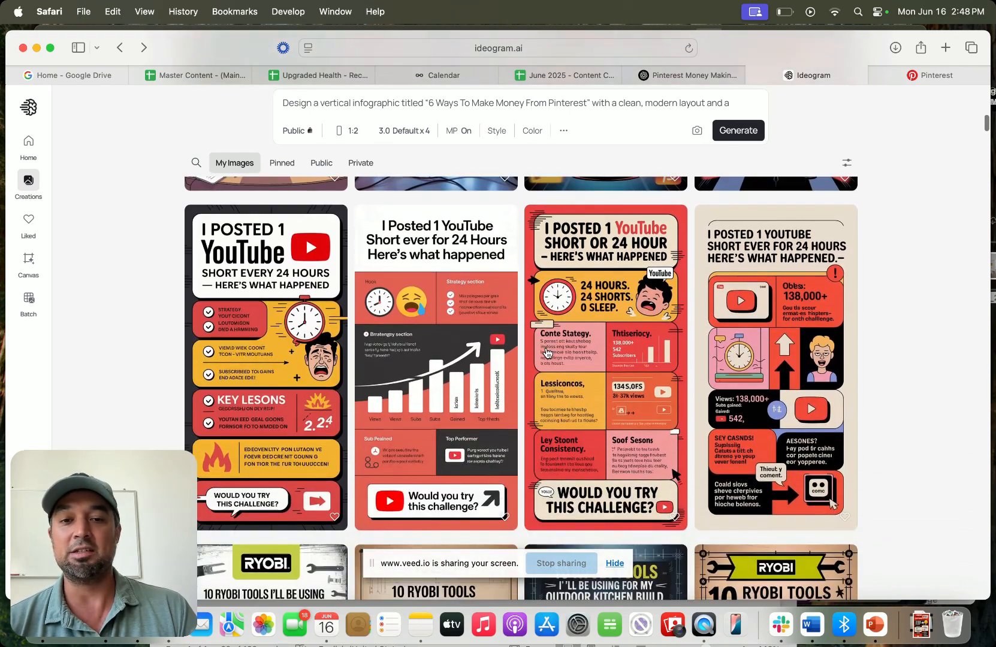
pyautogui.scroll(2, 449, 357)
pyautogui.scroll(-3, 388, 343)
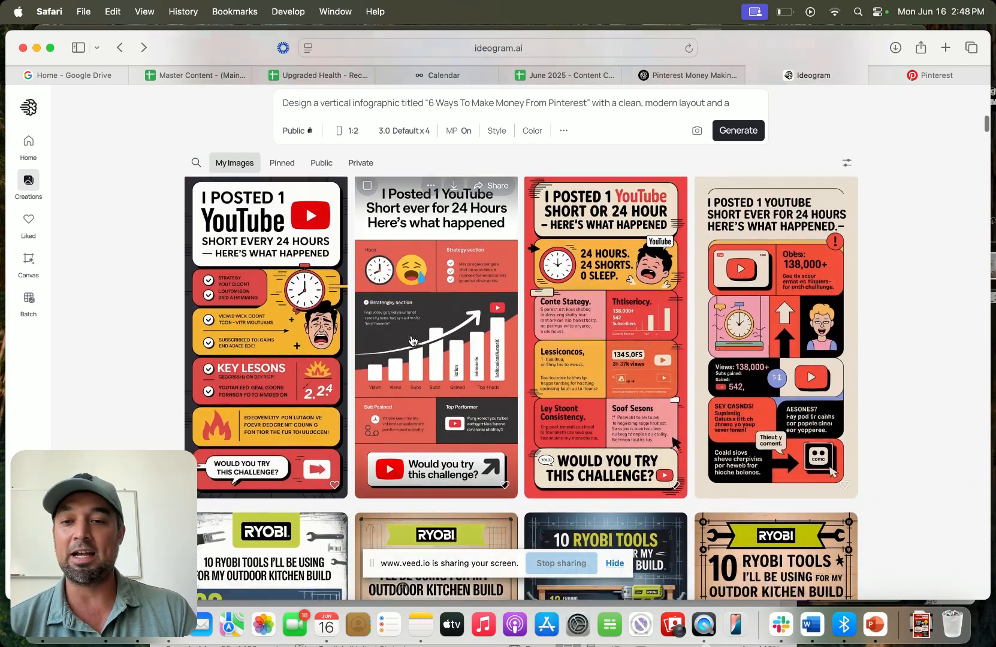
pyautogui.scroll(-15, 412, 341)
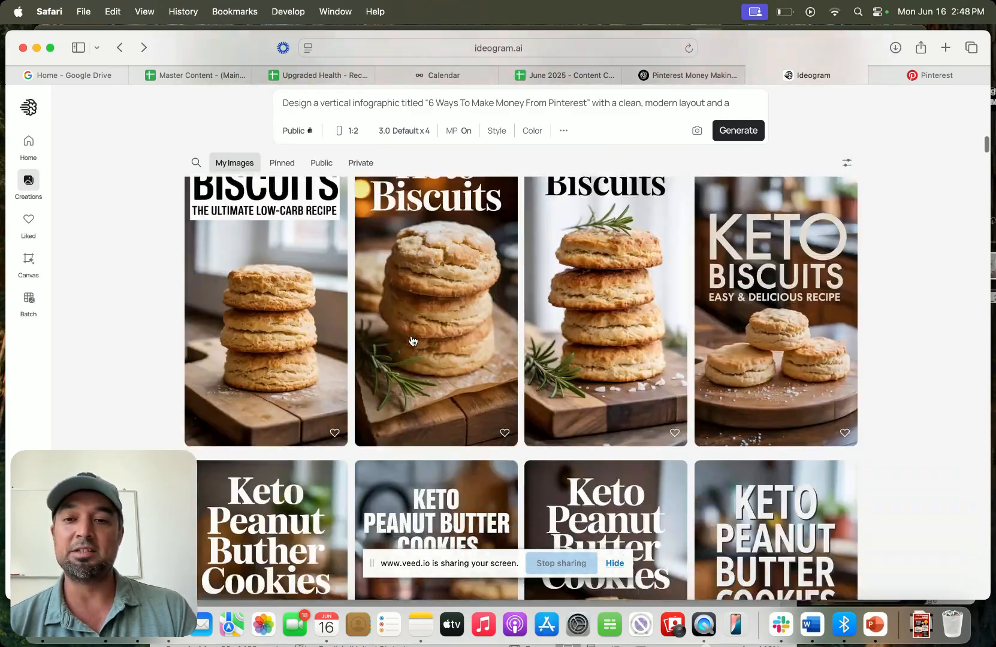
pyautogui.scroll(-20, 412, 341)
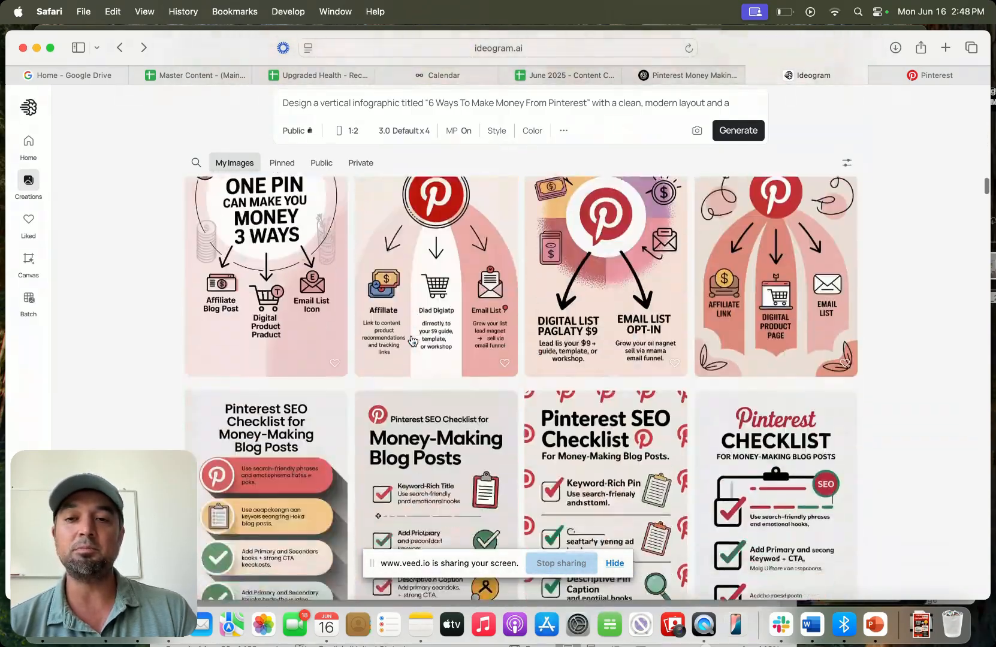
pyautogui.scroll(-5, 412, 340)
# - Open ChatGPT's generated pin image full size and capture a screenshot of it
pyautogui.click(693, 75)
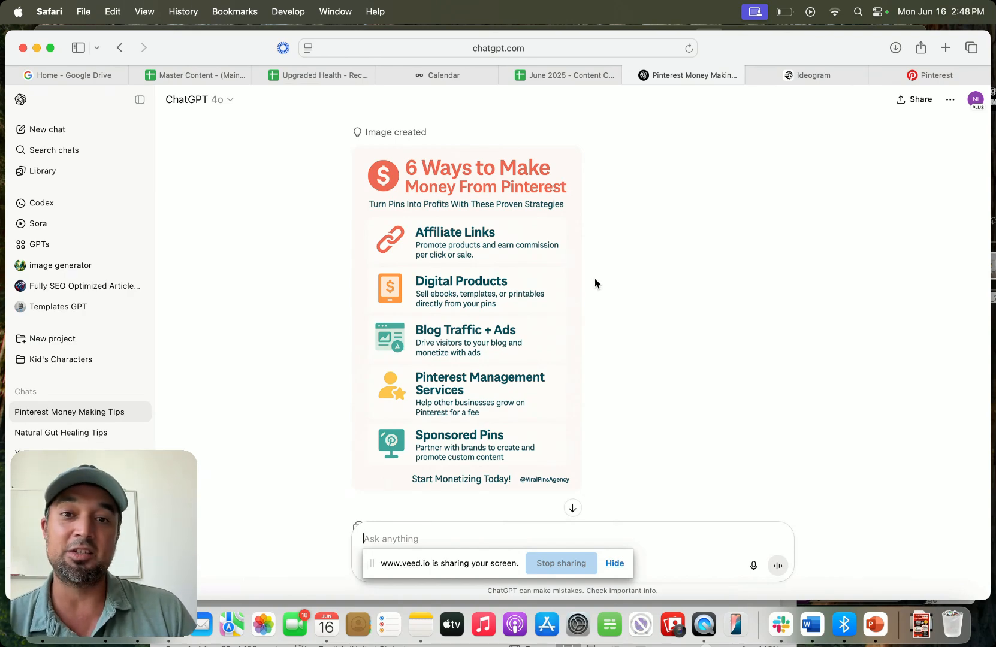
pyautogui.click(523, 315)
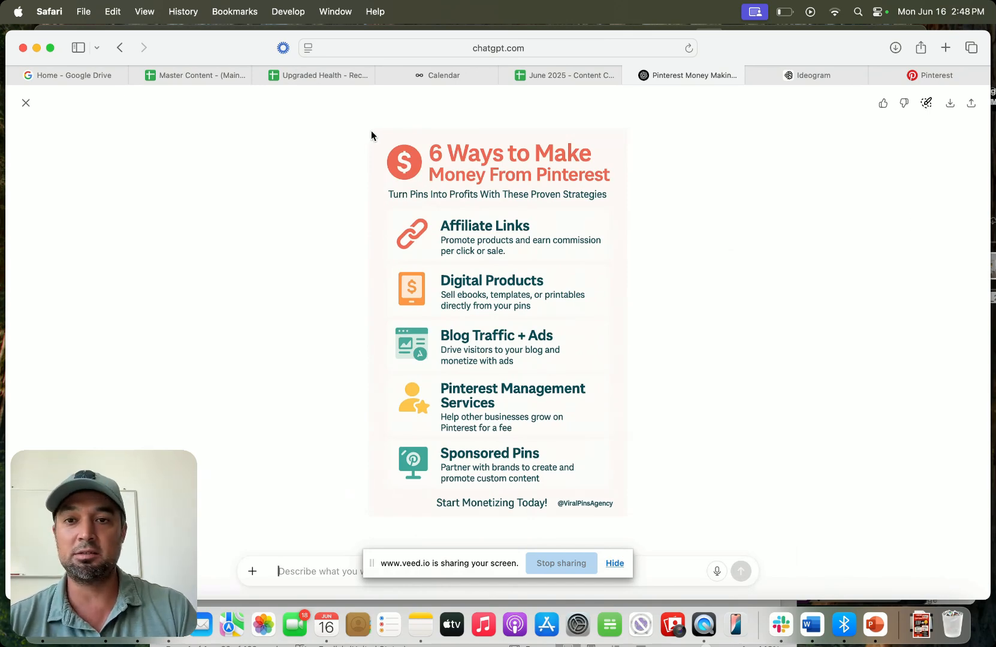
pyautogui.press('super+shift+4')
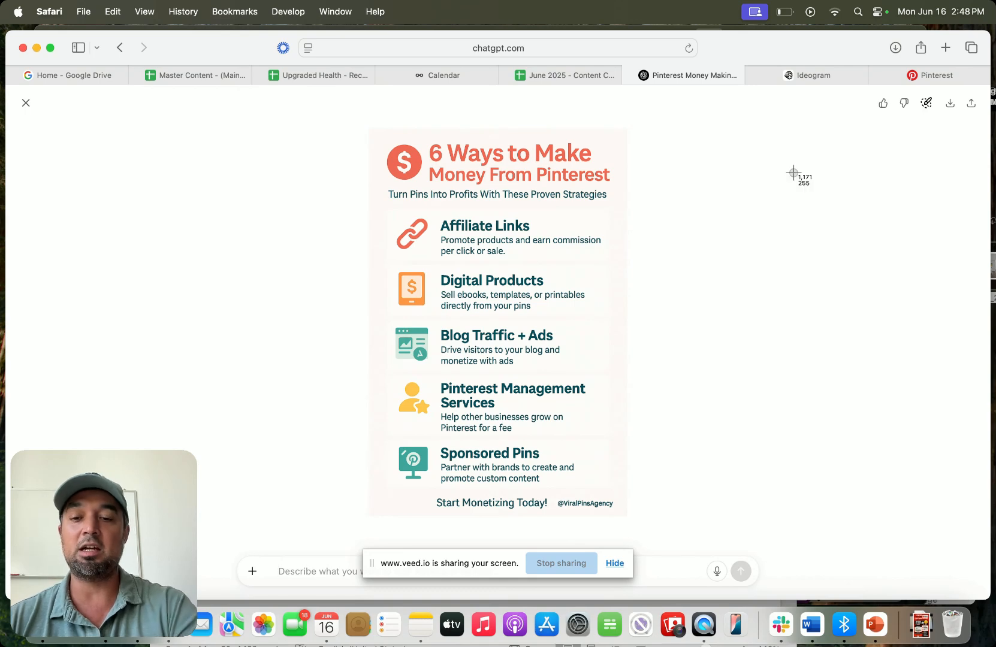
pyautogui.moveTo(370, 129); pyautogui.dragTo(627, 516)
pyautogui.moveTo(962, 566); pyautogui.dragTo(992, 567)
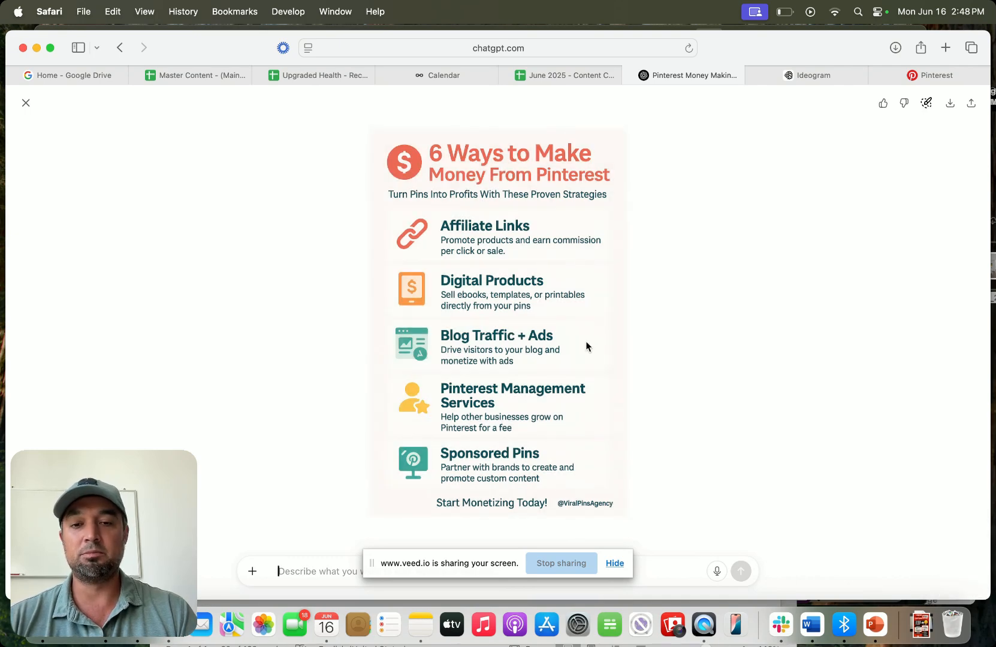
pyautogui.click(24, 104)
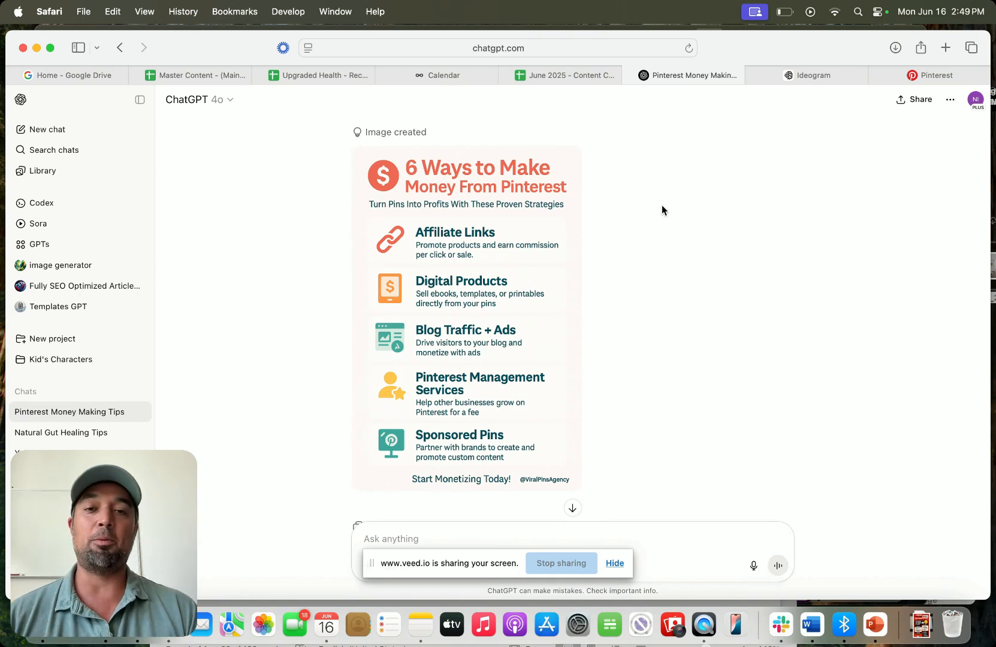
# - Compare the Ideogram creations against ChatGPT's generated pin image
pyautogui.moveTo(936, 82)
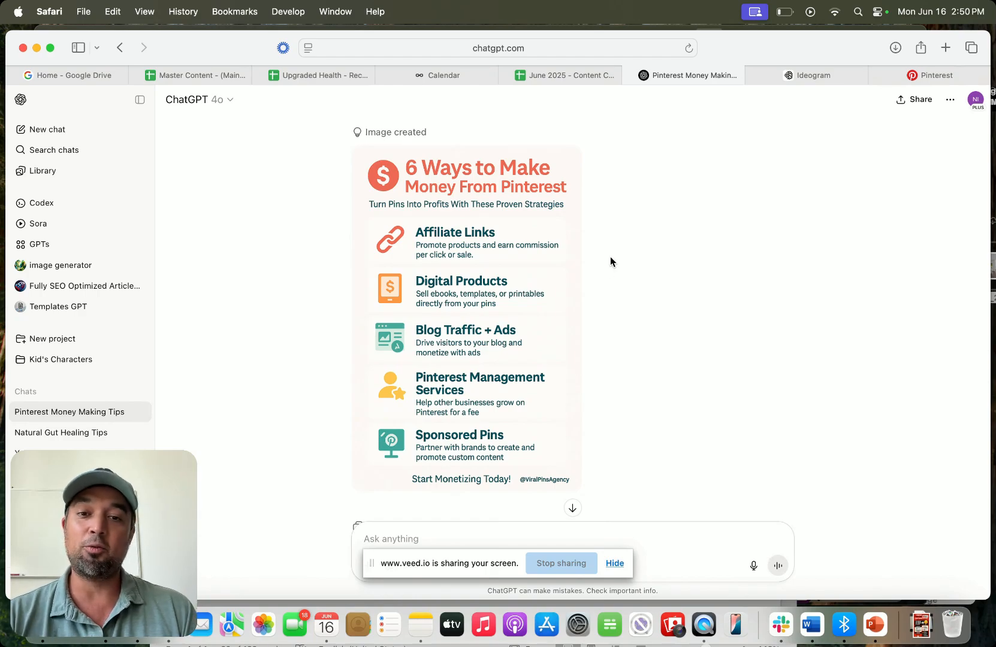
pyautogui.scroll(-3, 593, 293)
pyautogui.click(804, 75)
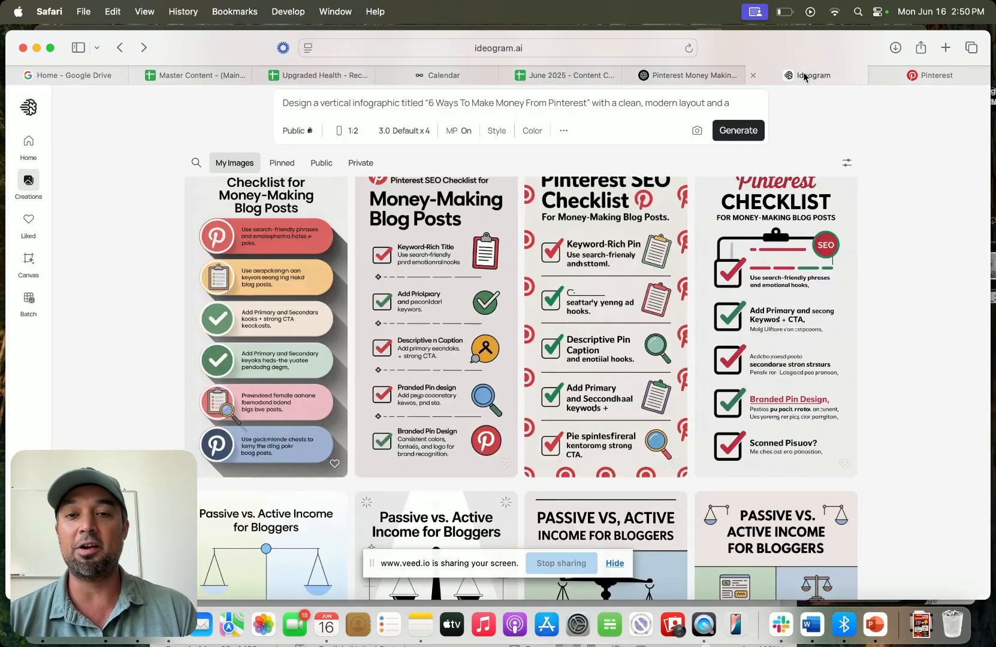
pyautogui.scroll(15, 766, 303)
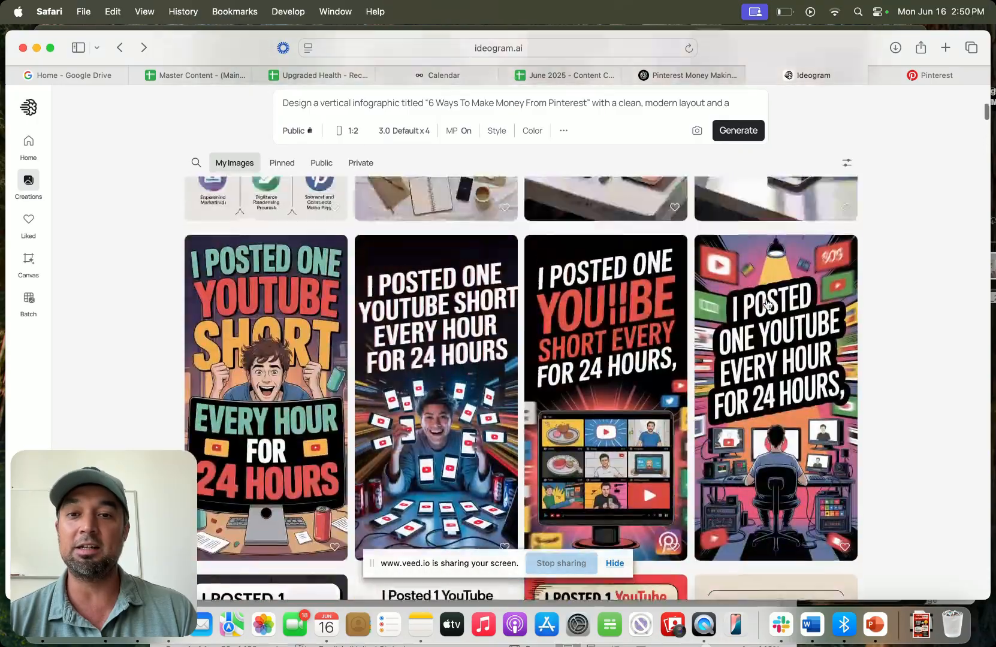
pyautogui.scroll(10, 767, 303)
pyautogui.scroll(-5, 768, 303)
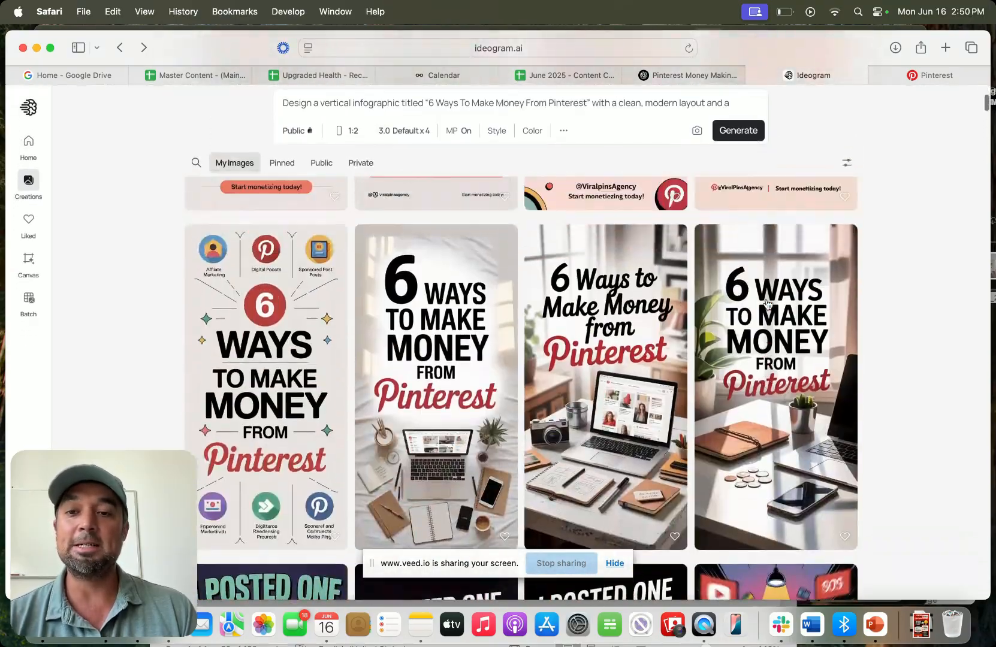
pyautogui.scroll(5, 767, 303)
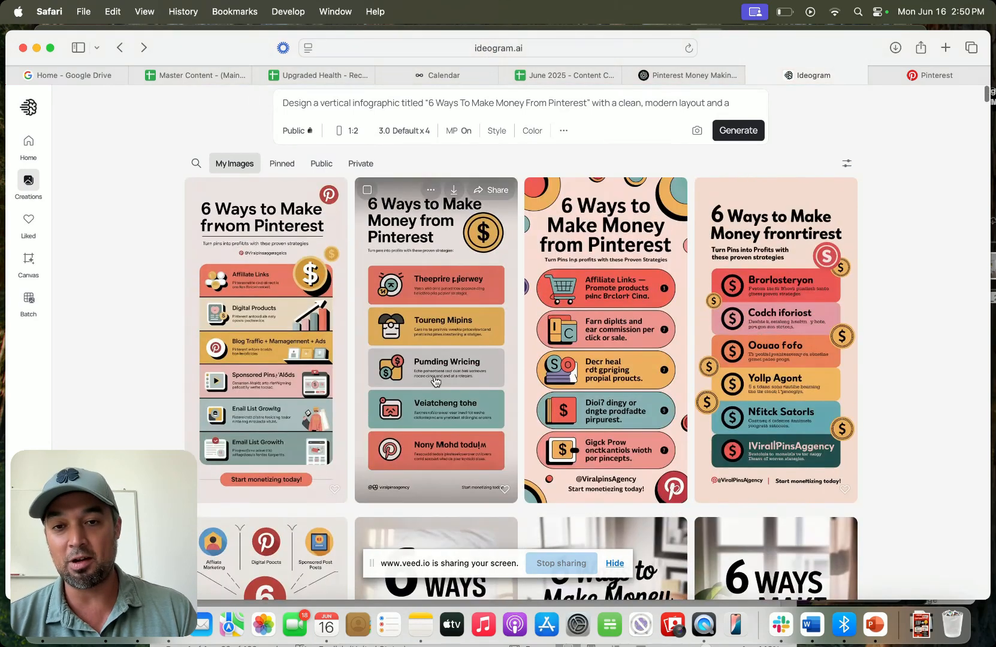
pyautogui.scroll(-4, 436, 382)
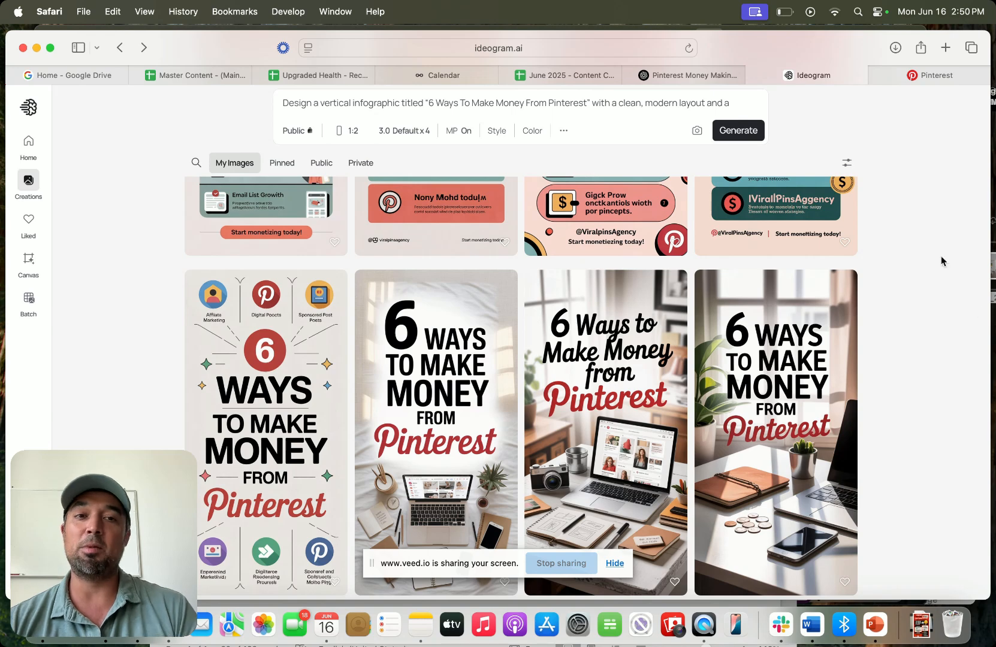
pyautogui.click(692, 75)
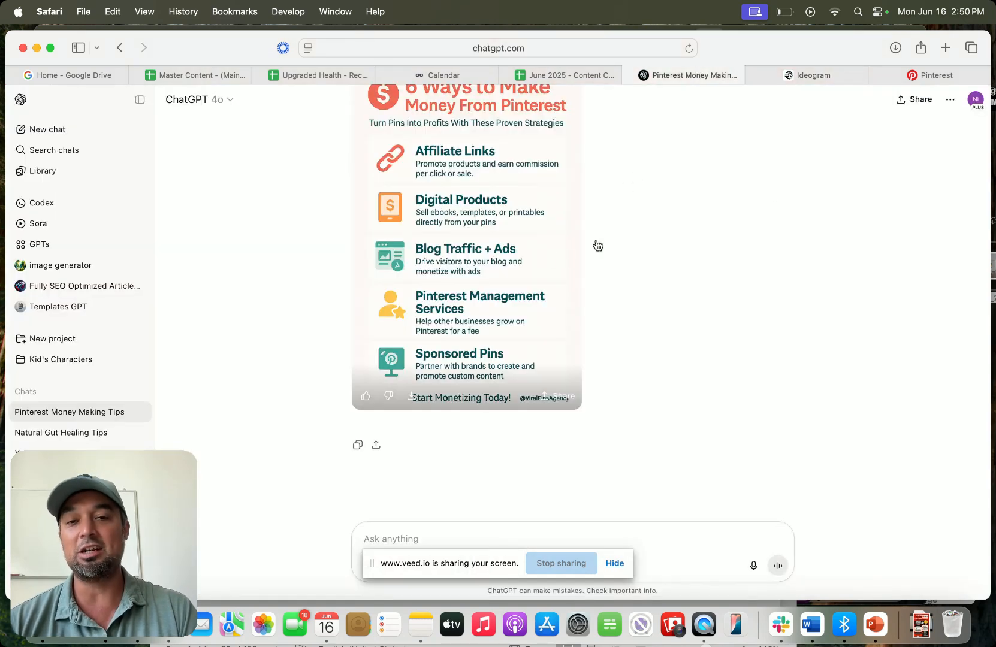